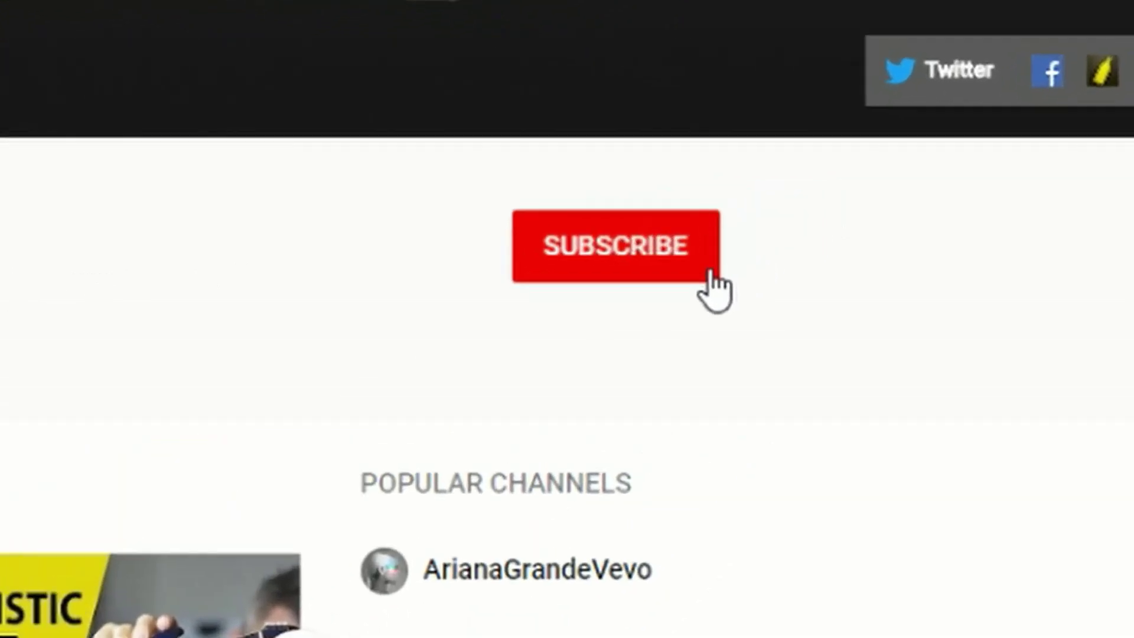
- Subscribe to the channel on the YouTube page
click(712, 273)
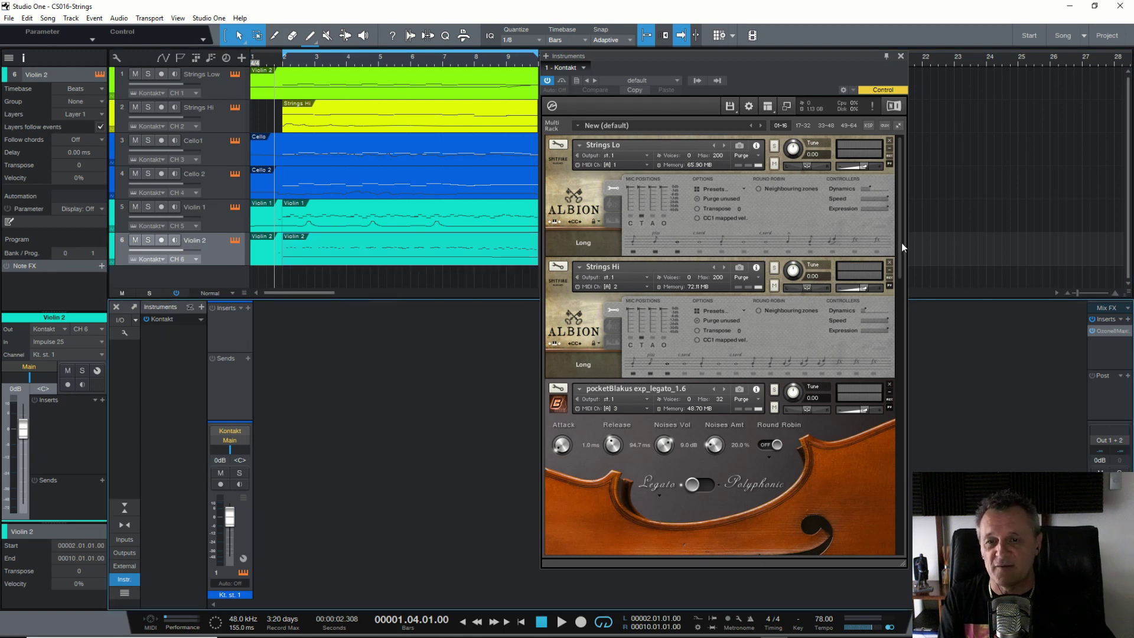
drag(901, 242, 895, 199)
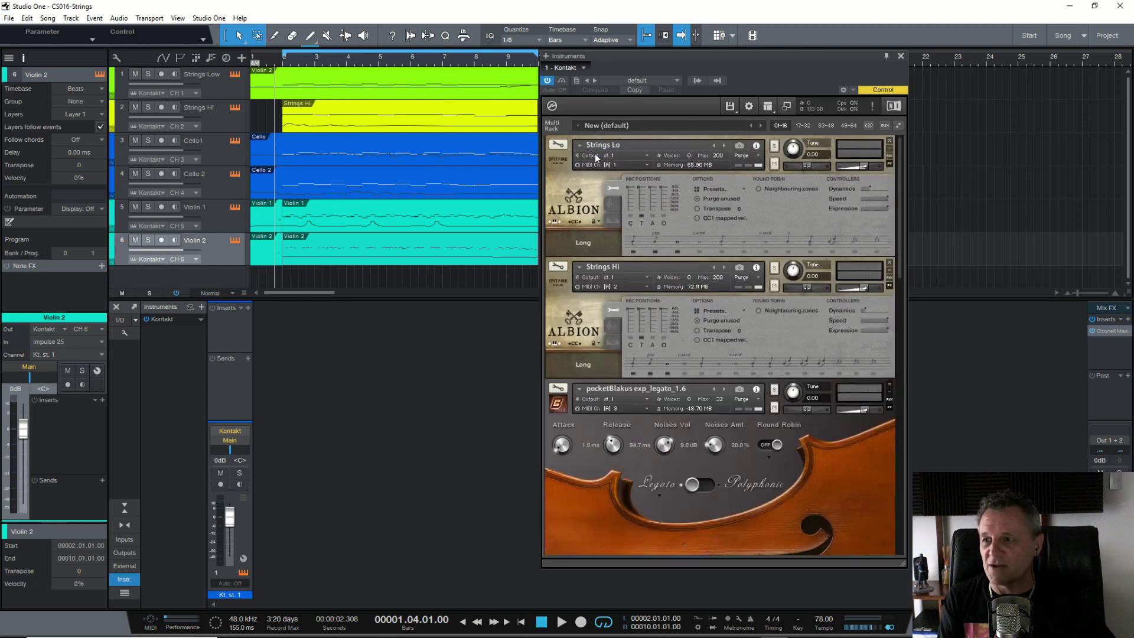
click(221, 88)
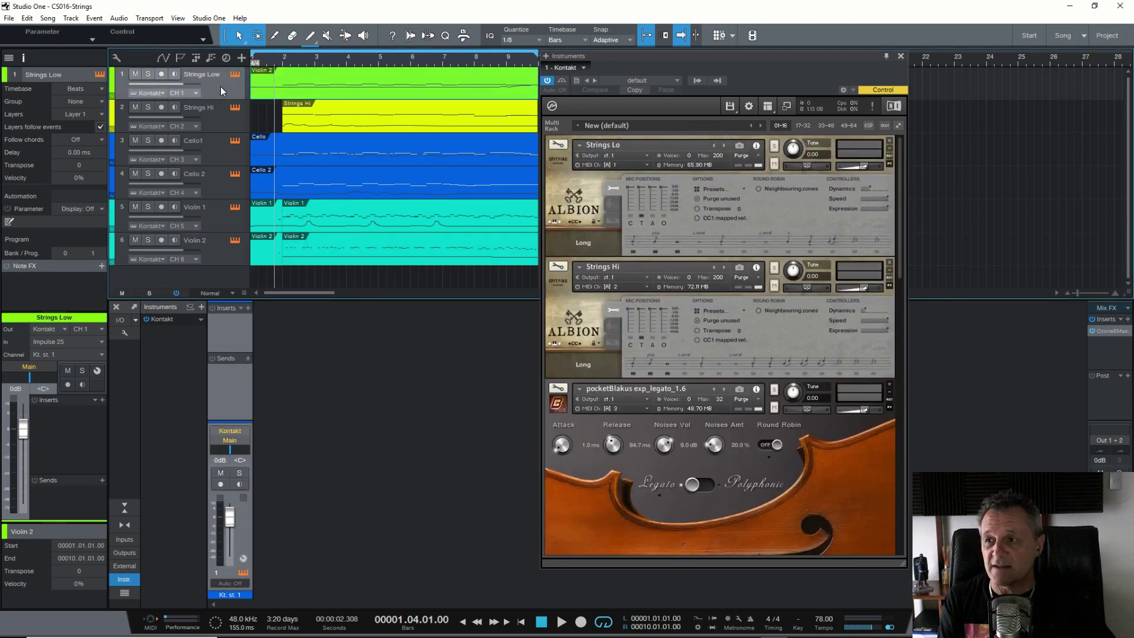
click(212, 112)
drag(896, 271, 901, 353)
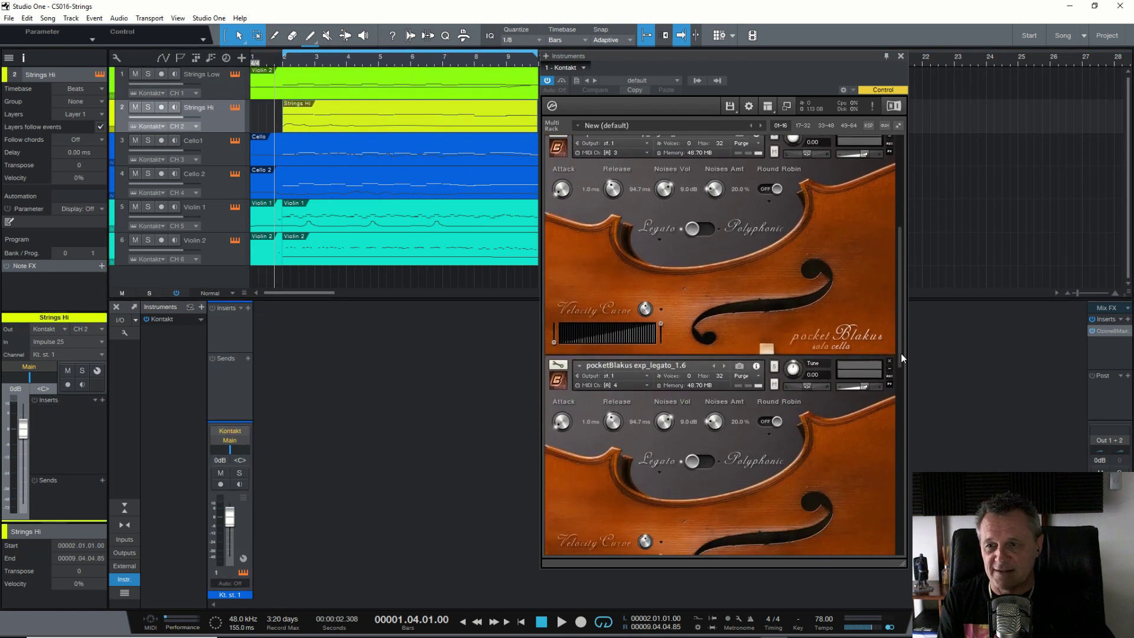
click(212, 146)
click(216, 185)
drag(896, 336, 901, 494)
click(215, 214)
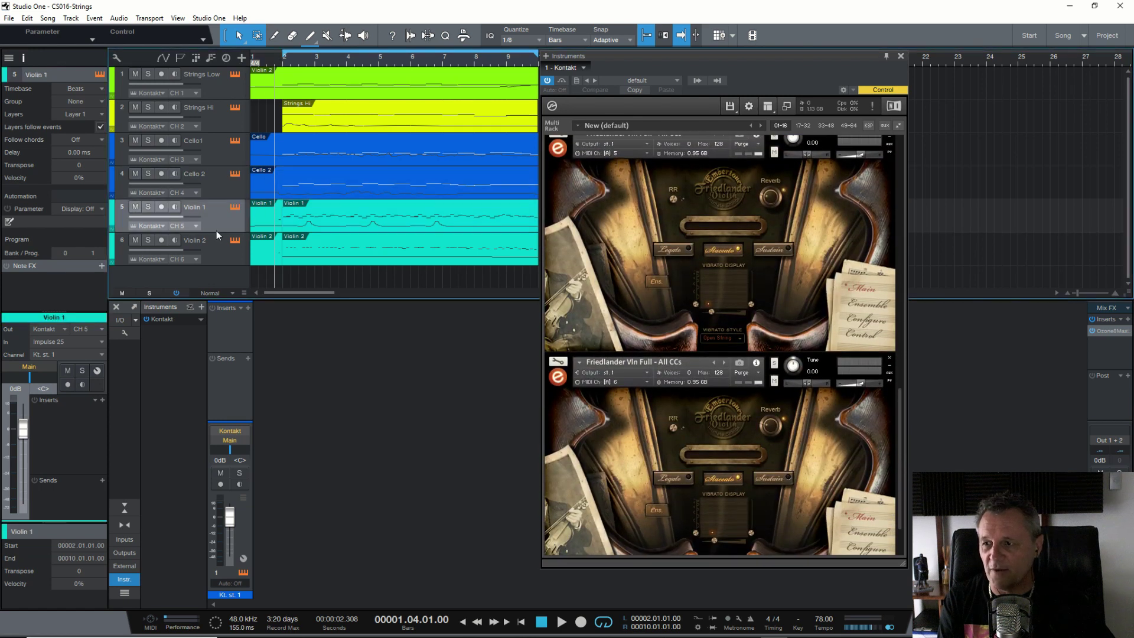
click(214, 236)
drag(901, 438, 896, 160)
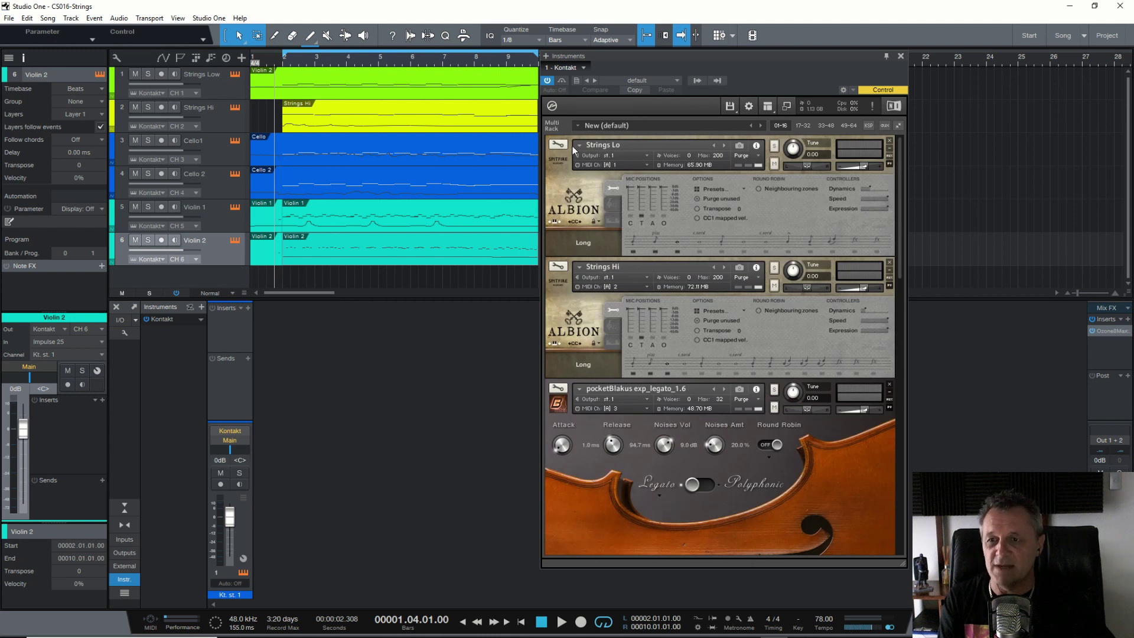
click(647, 166)
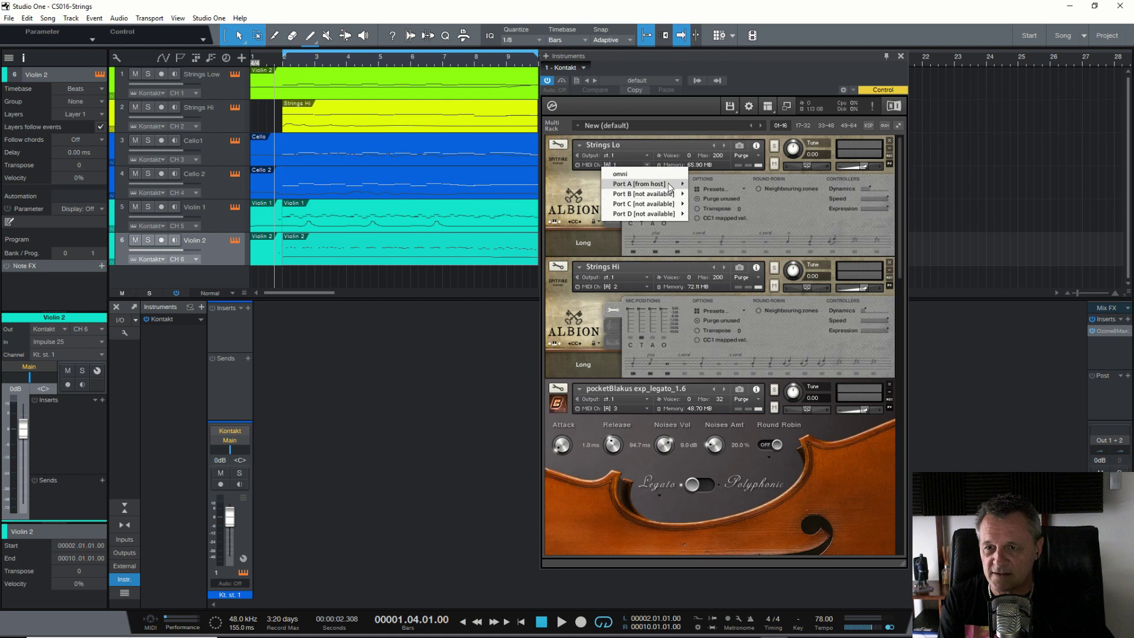
click(700, 183)
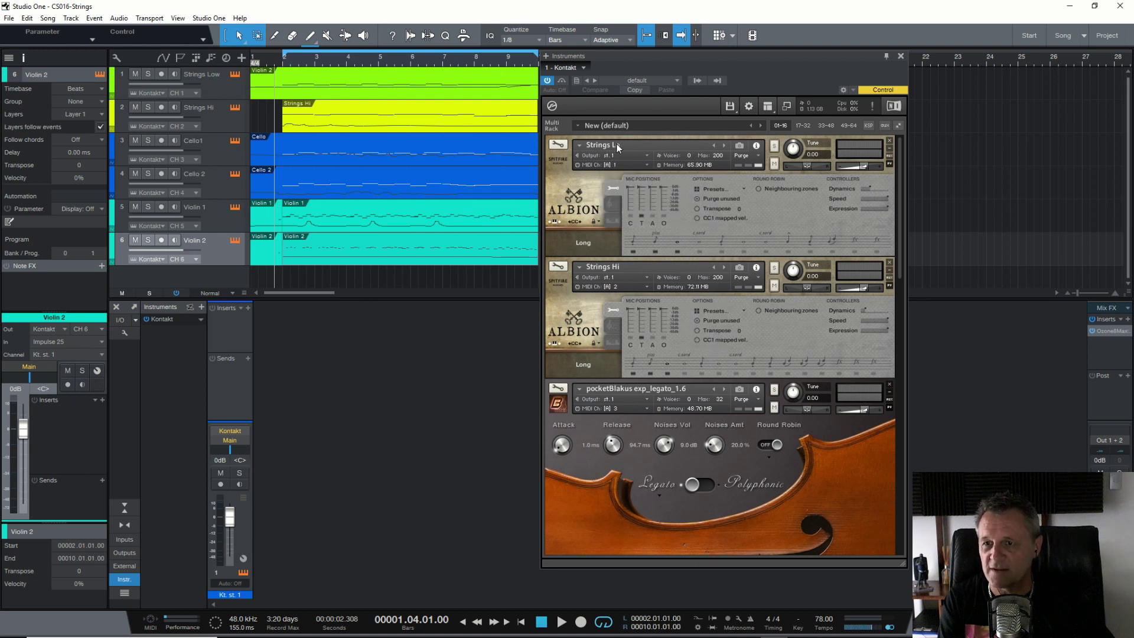
click(210, 92)
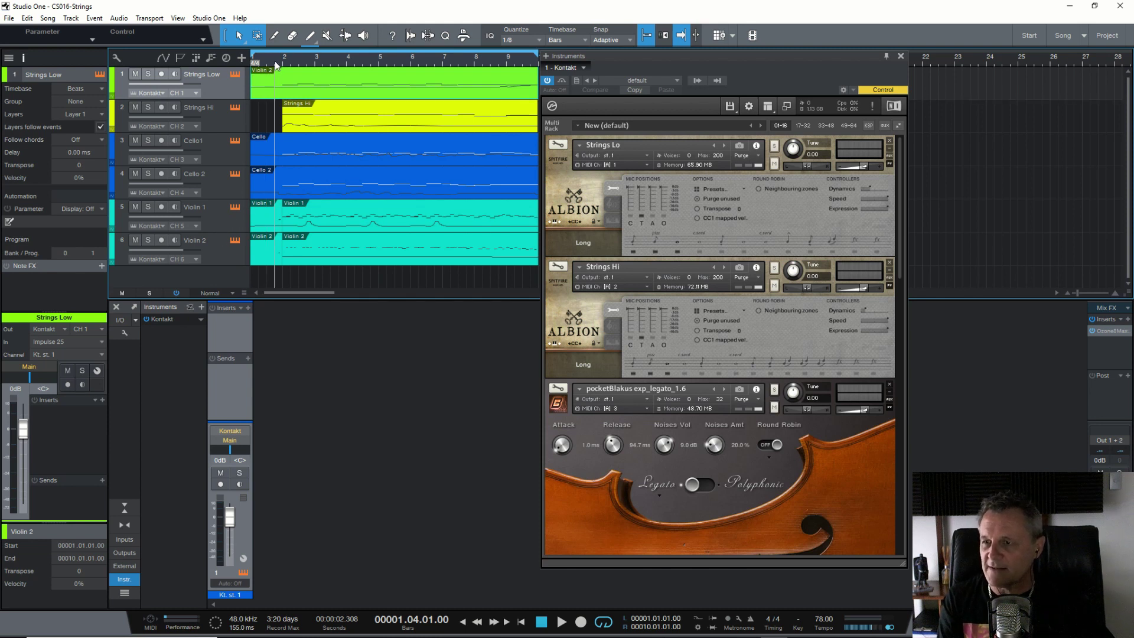
key(space)
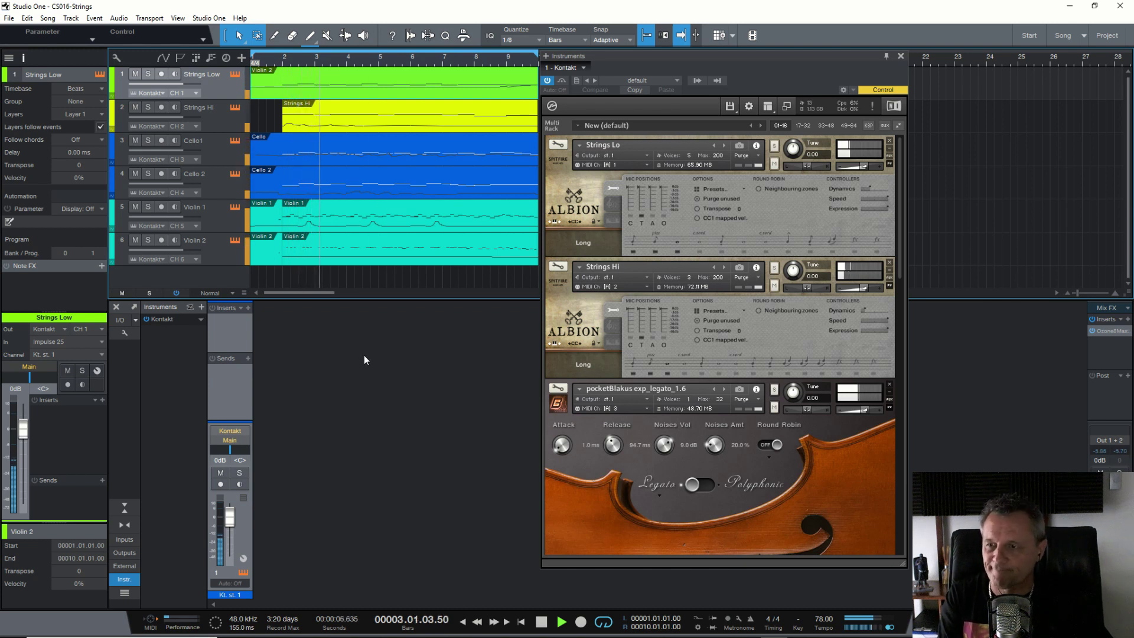
key(space)
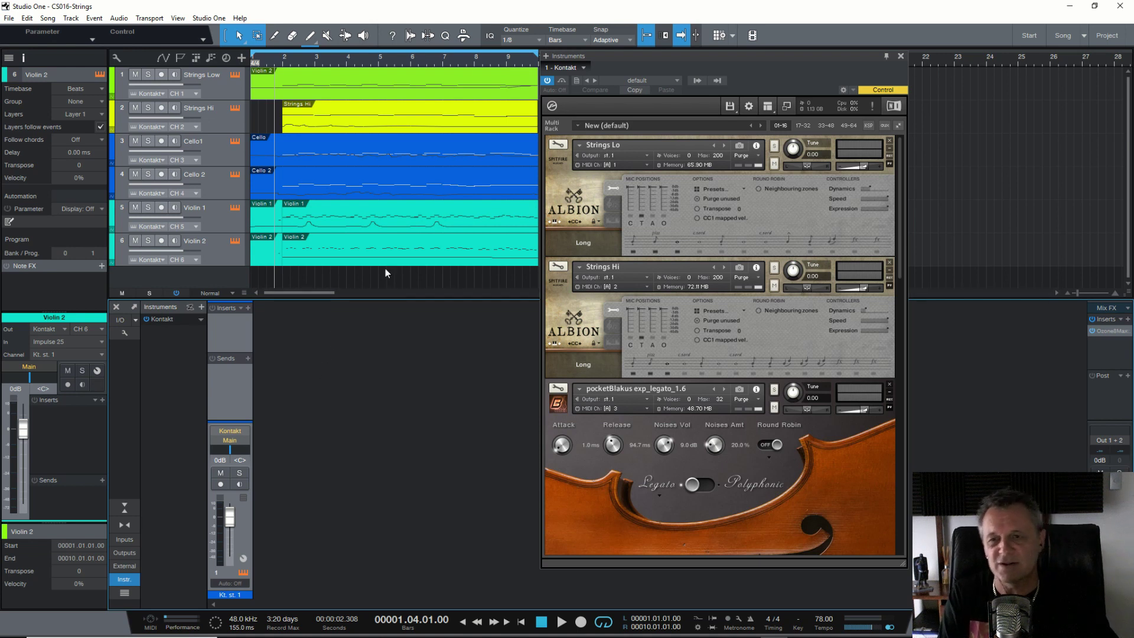
- Switch Kontakt's view to the Outputs panel and start adding a new output channel
click(770, 107)
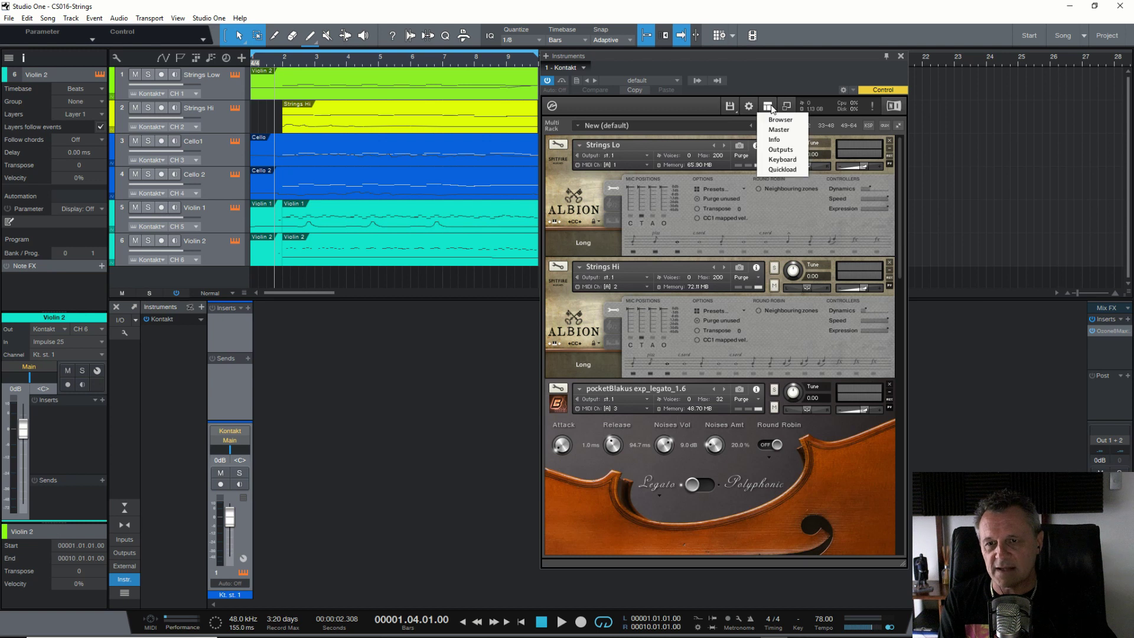
click(780, 150)
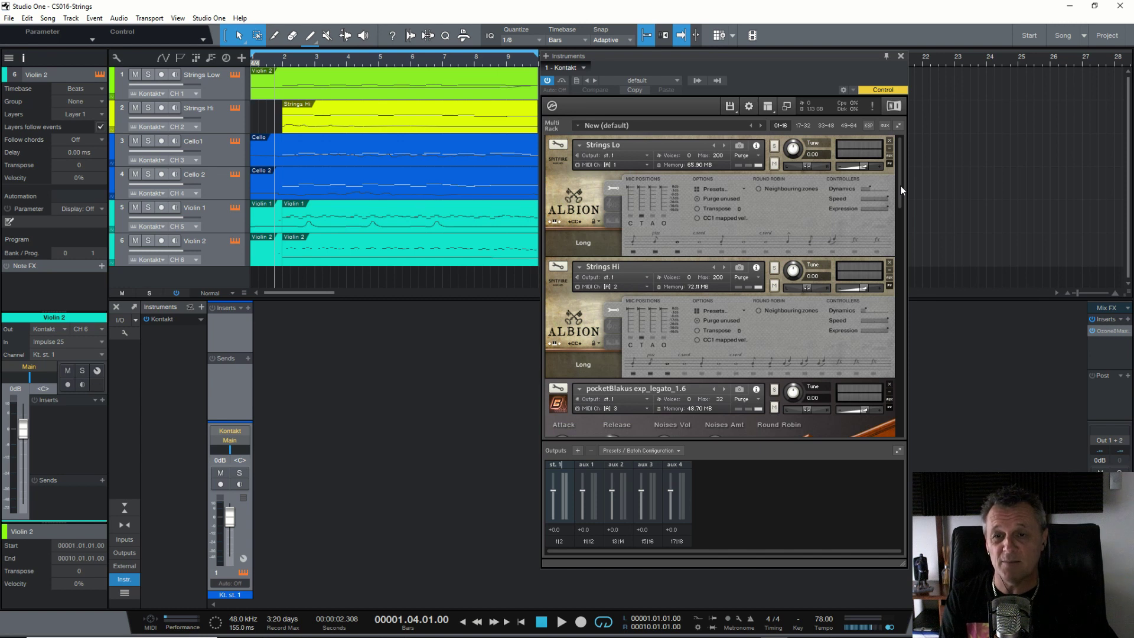
drag(901, 185, 891, 164)
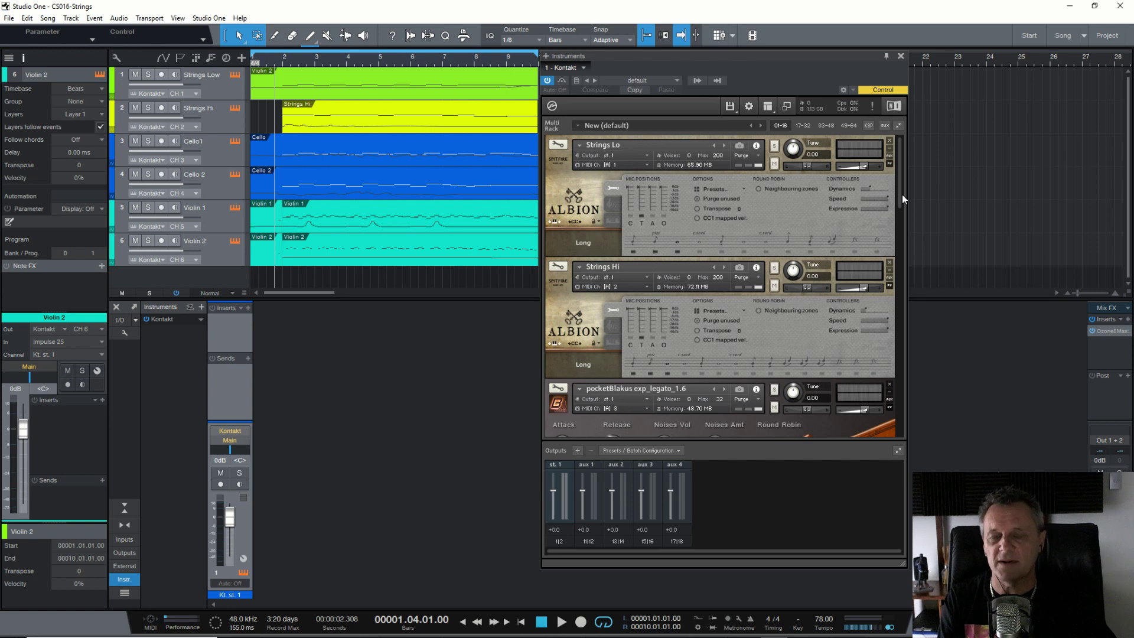
mouse_move(902, 195)
mouse_down()
mouse_move(895, 409)
mouse_move(908, 356)
mouse_move(896, 182)
mouse_up()
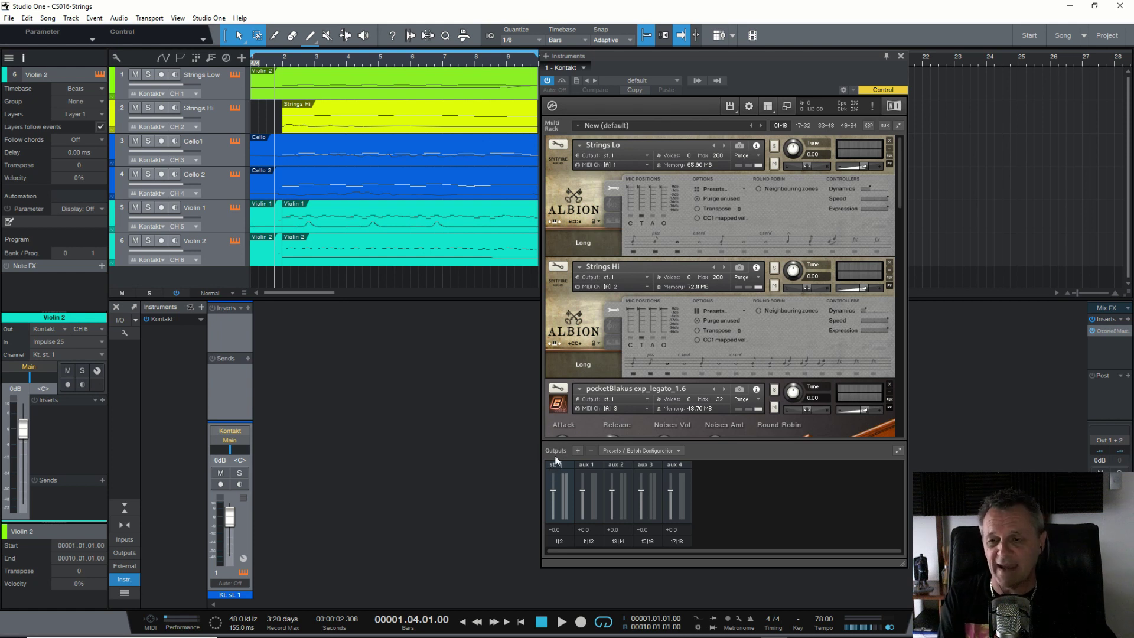
click(578, 450)
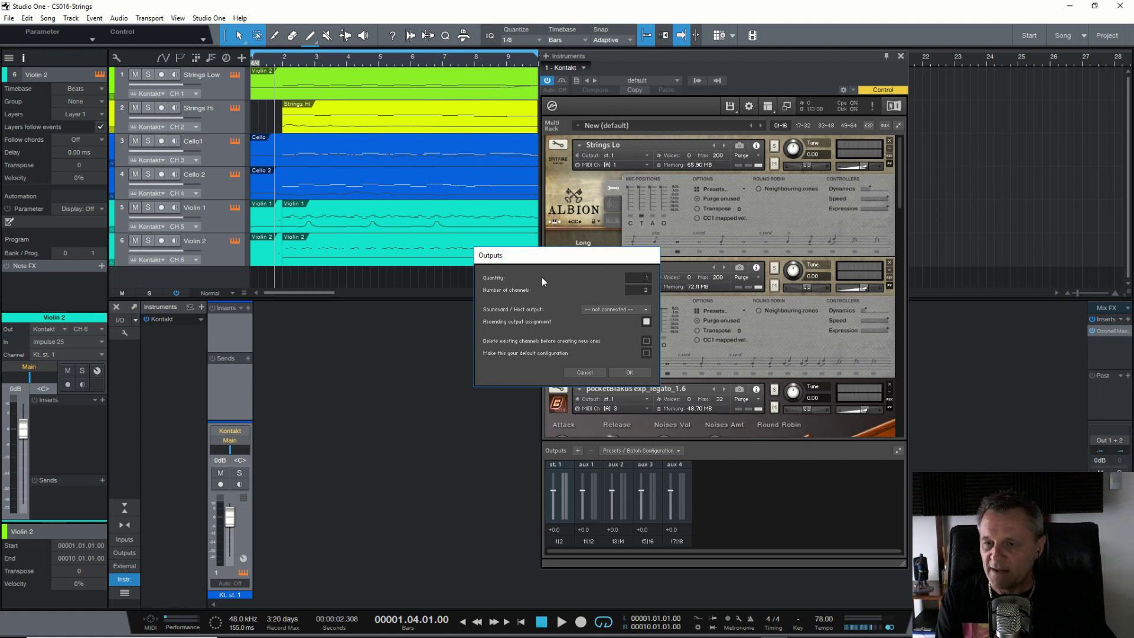
- Add a stereo output st.2 routed to host output Kt. aux 1 [1]
click(608, 309)
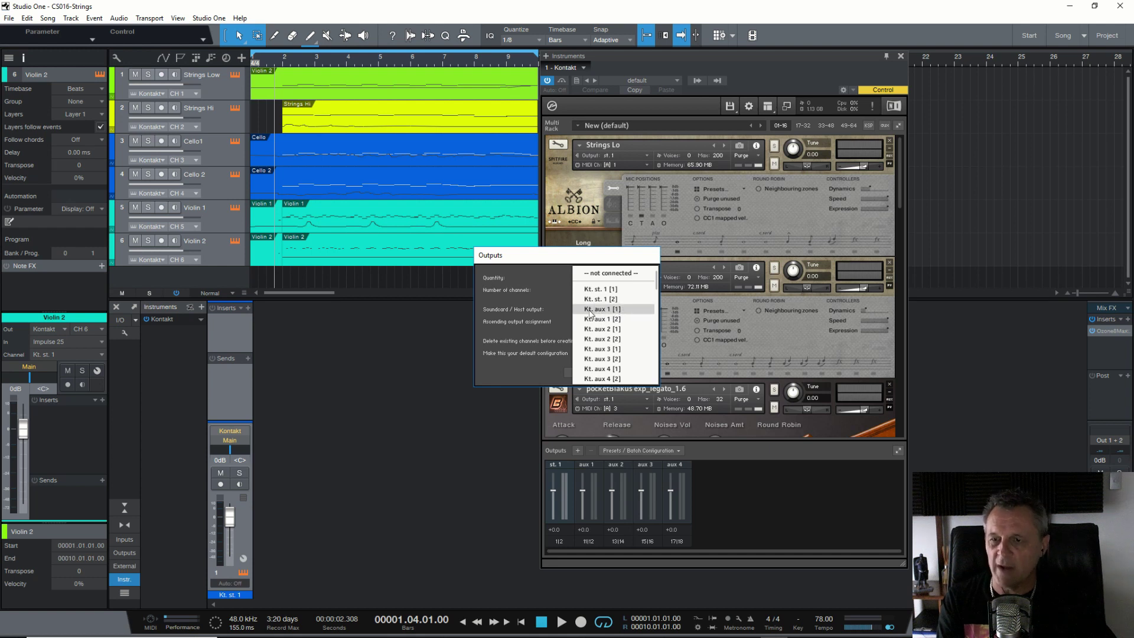
click(589, 309)
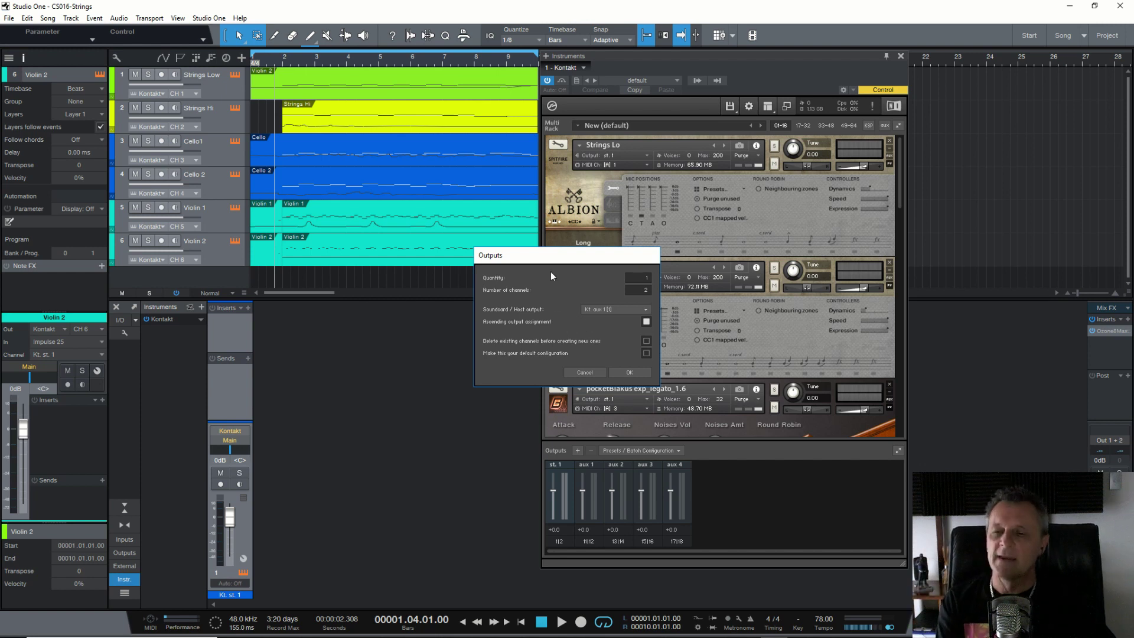
click(629, 372)
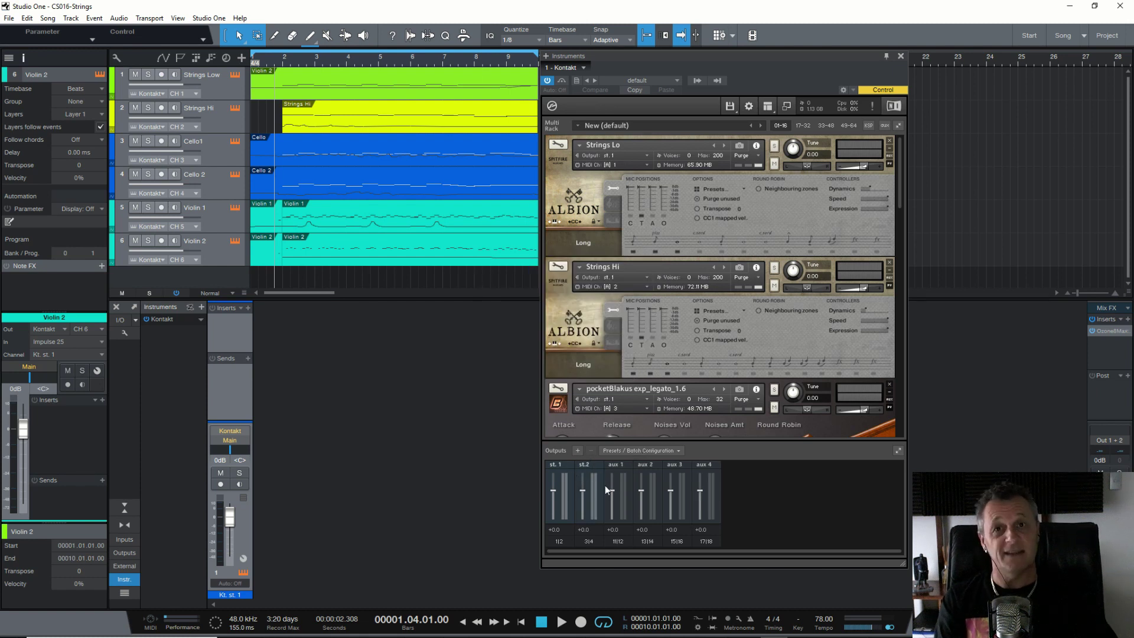
- Add four 1-channel outputs on host output Kt. unassigned, creating mo.3 to mo.6
click(577, 450)
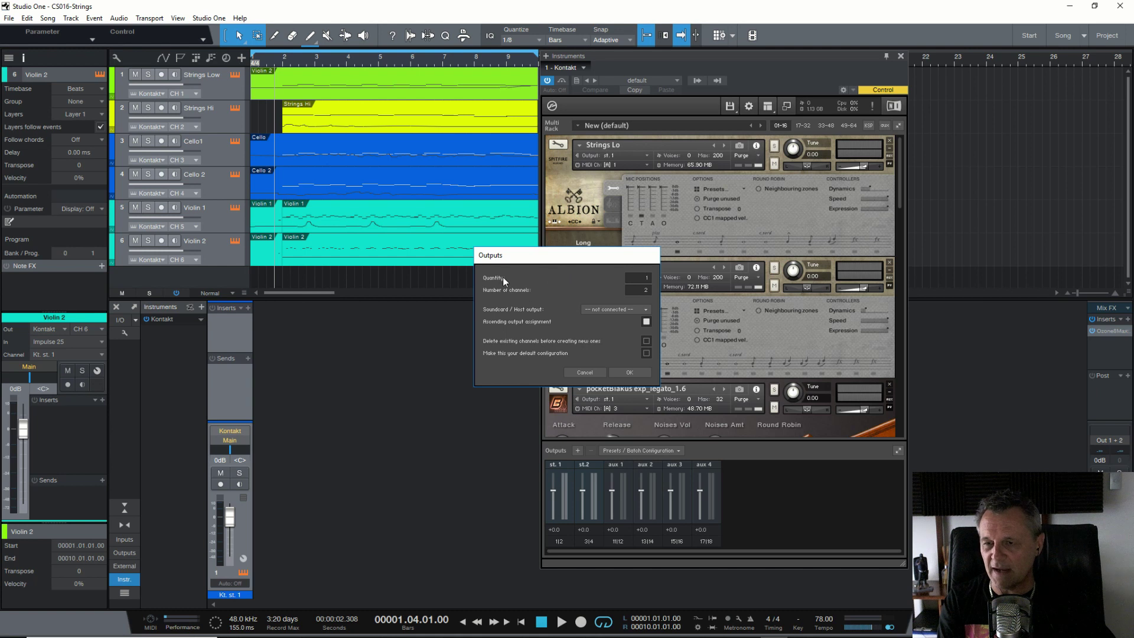
drag(635, 277, 635, 289)
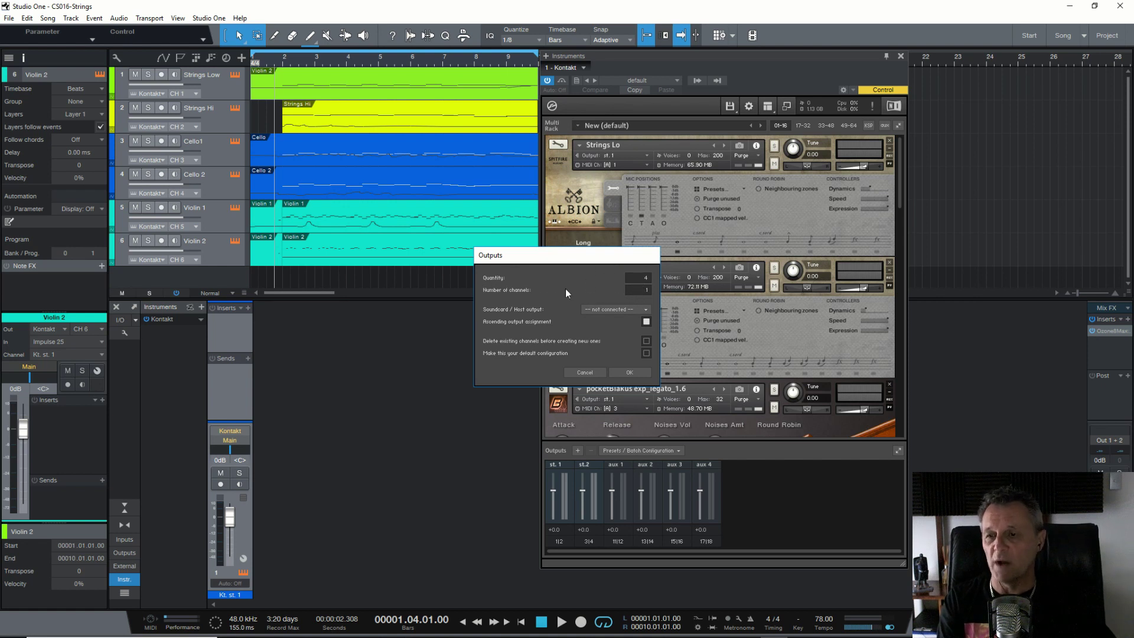
click(614, 309)
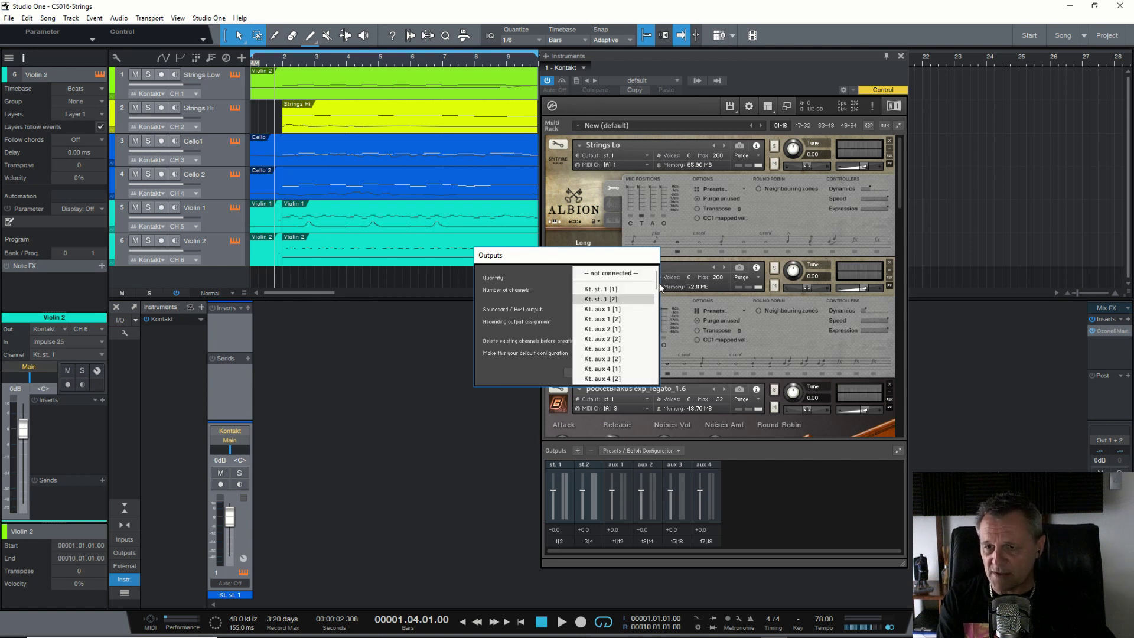
scroll(658, 292, down, 3)
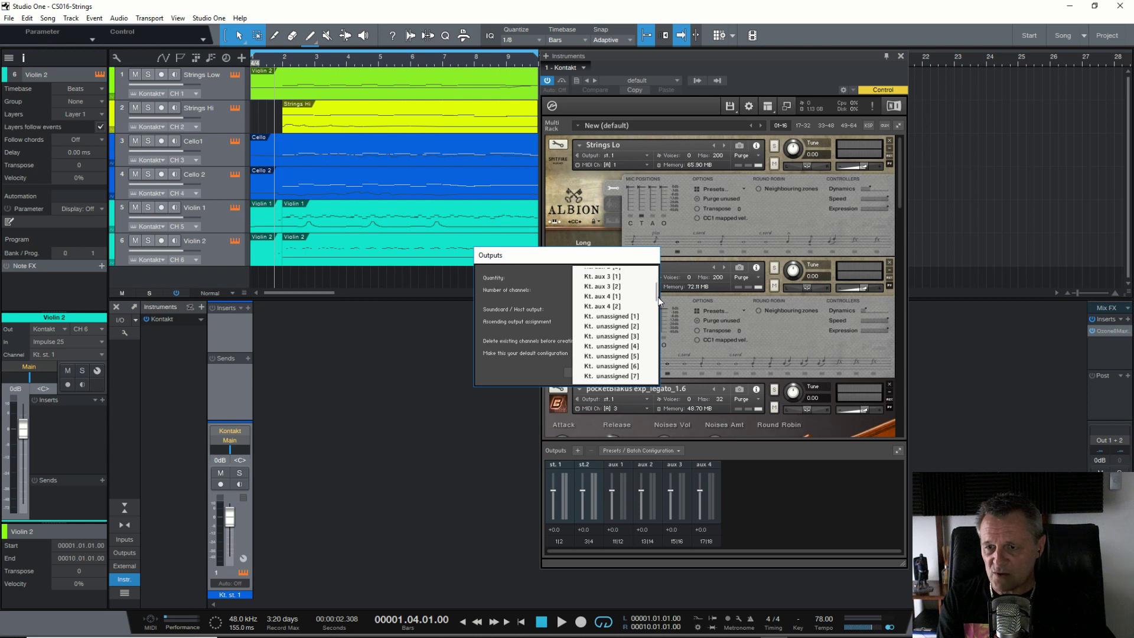
click(609, 324)
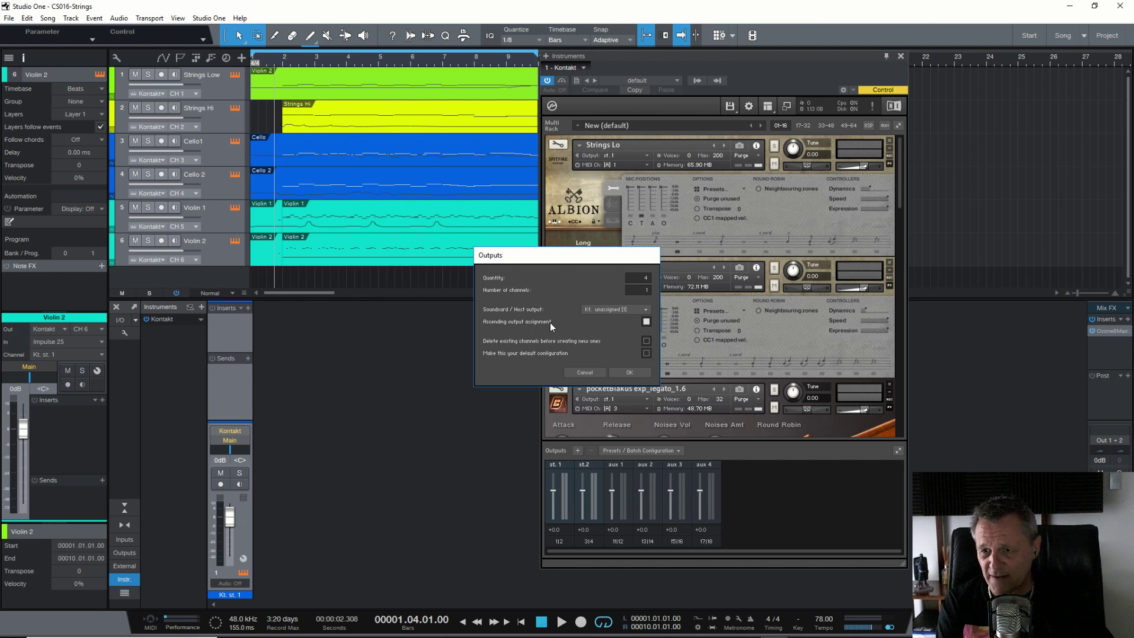
click(629, 373)
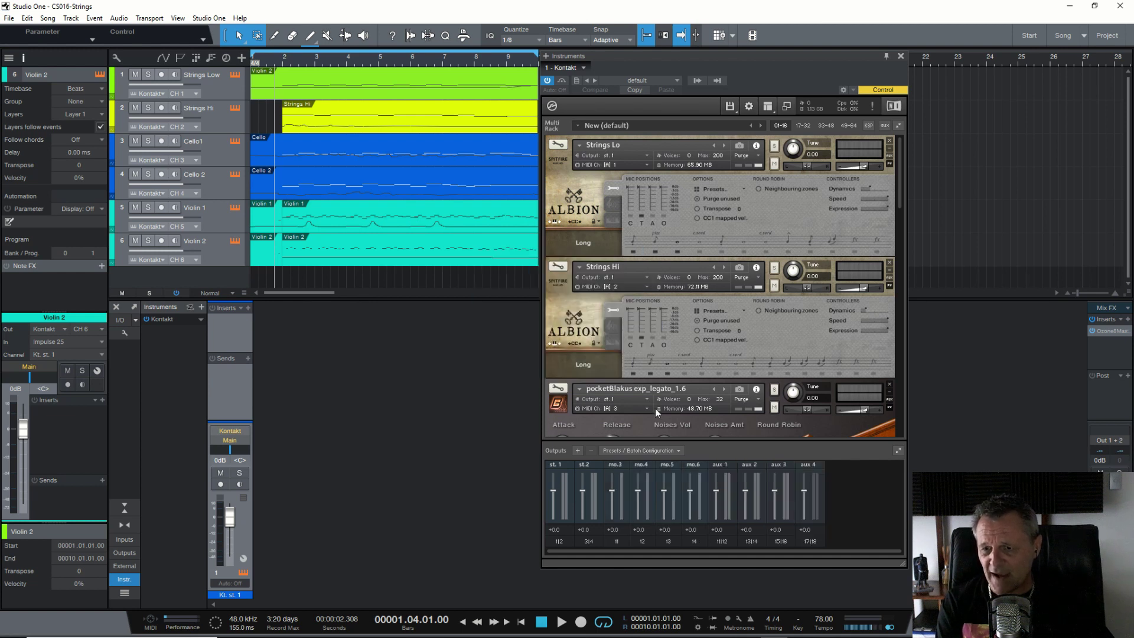
- Name the first two Kontakt outputs String Low and String High
click(643, 476)
click(698, 483)
click(562, 477)
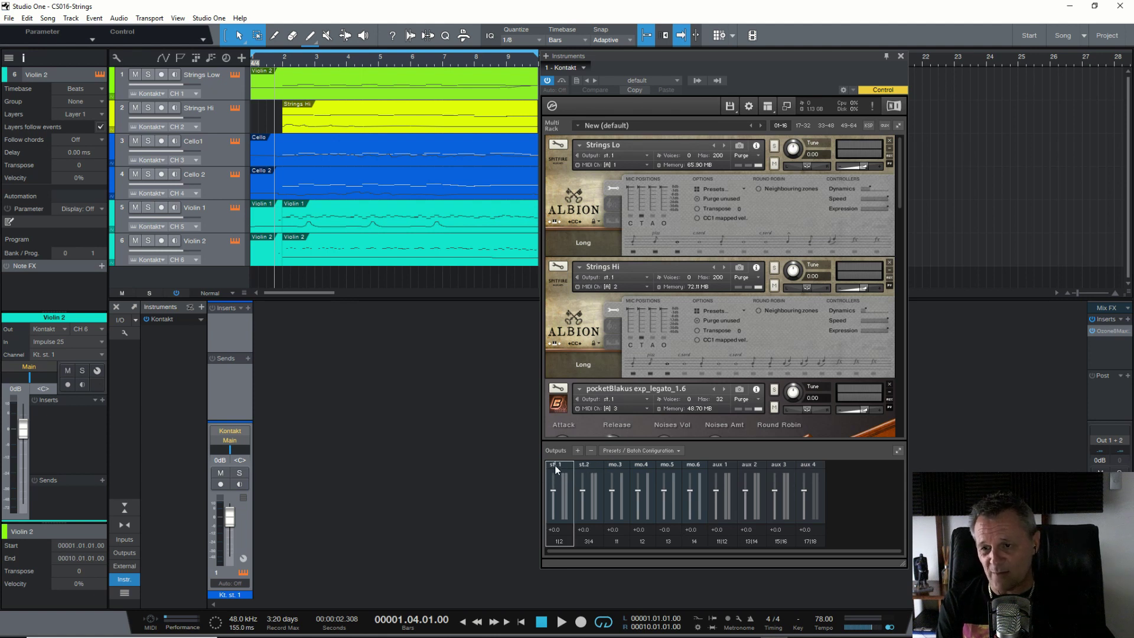
text(String Low)
double_click(602, 465)
text(String High)
key(Return)
- Rename the next four outputs Cello1, Cello2, Violin1 and Violin2
double_click(622, 463)
text(Cello1)
key(Return)
double_click(642, 465)
text(Cello2)
key(Return)
double_click(672, 463)
text(Violin1)
key(Return)
double_click(694, 466)
text(Violin2)
key(Return)
click(649, 156)
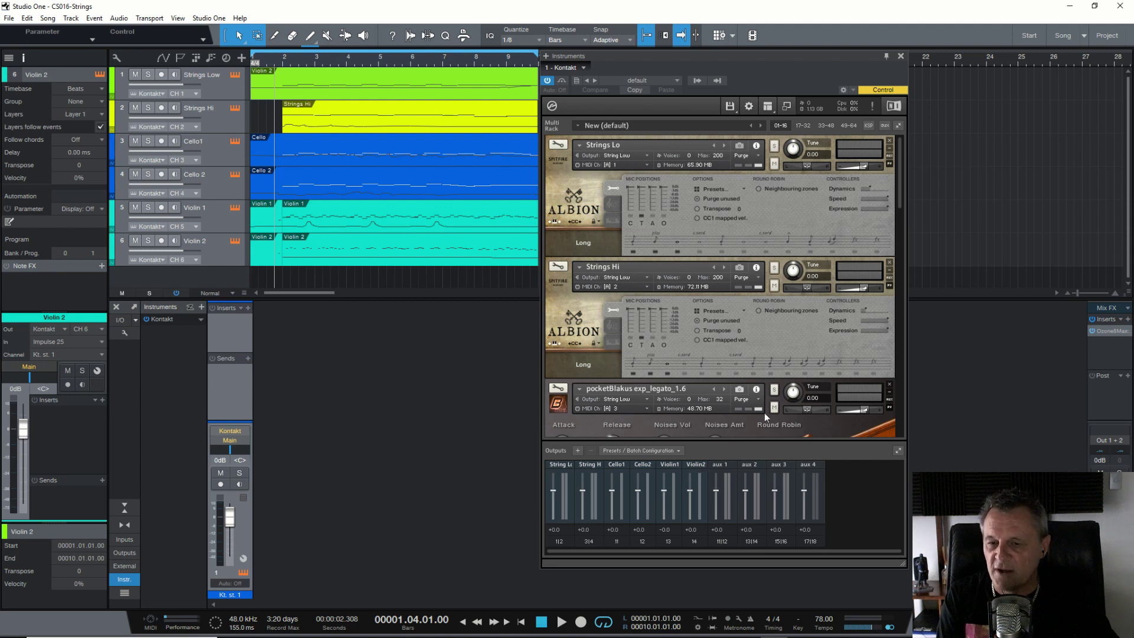
- Route Strings Hi to the String High output and the first cello to Cello1
click(558, 170)
click(556, 164)
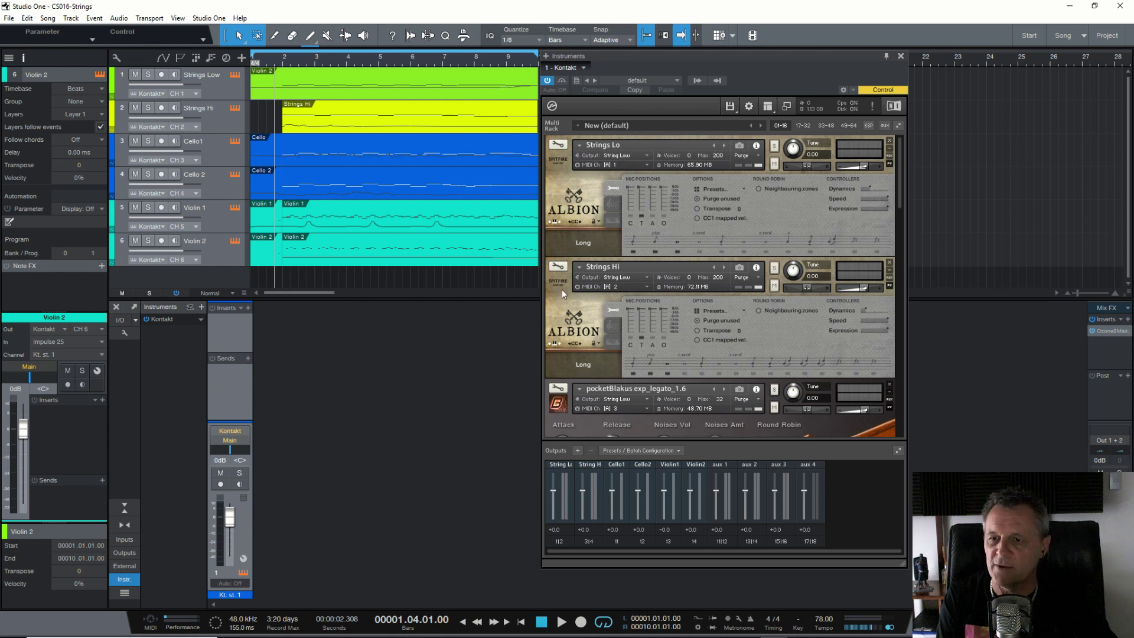
click(649, 278)
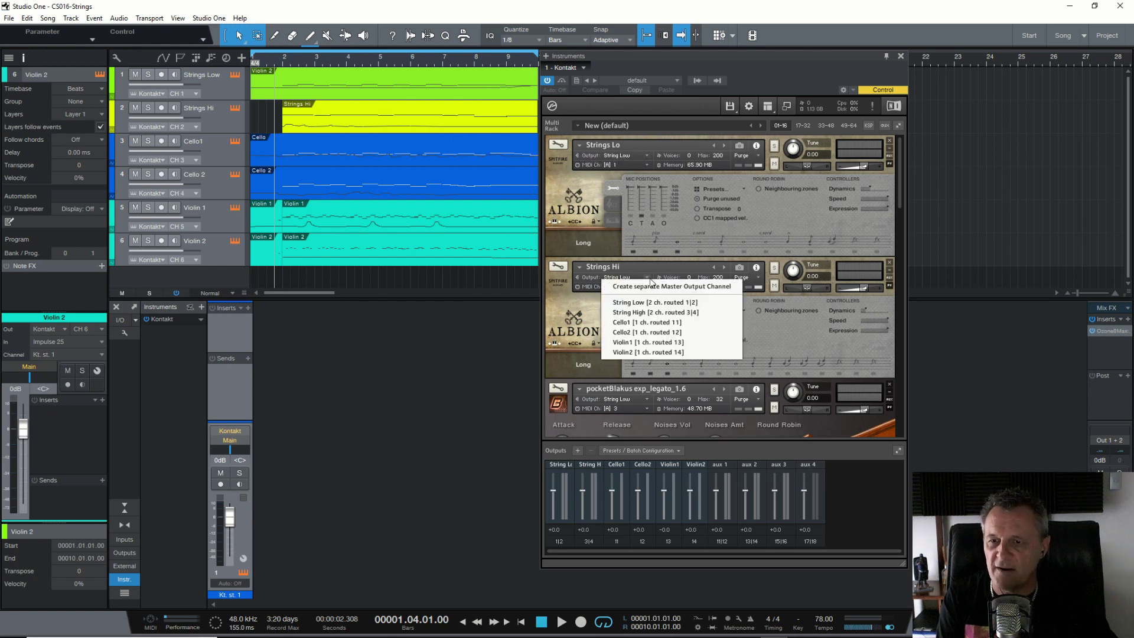
click(646, 312)
scroll(736, 337, down, 3)
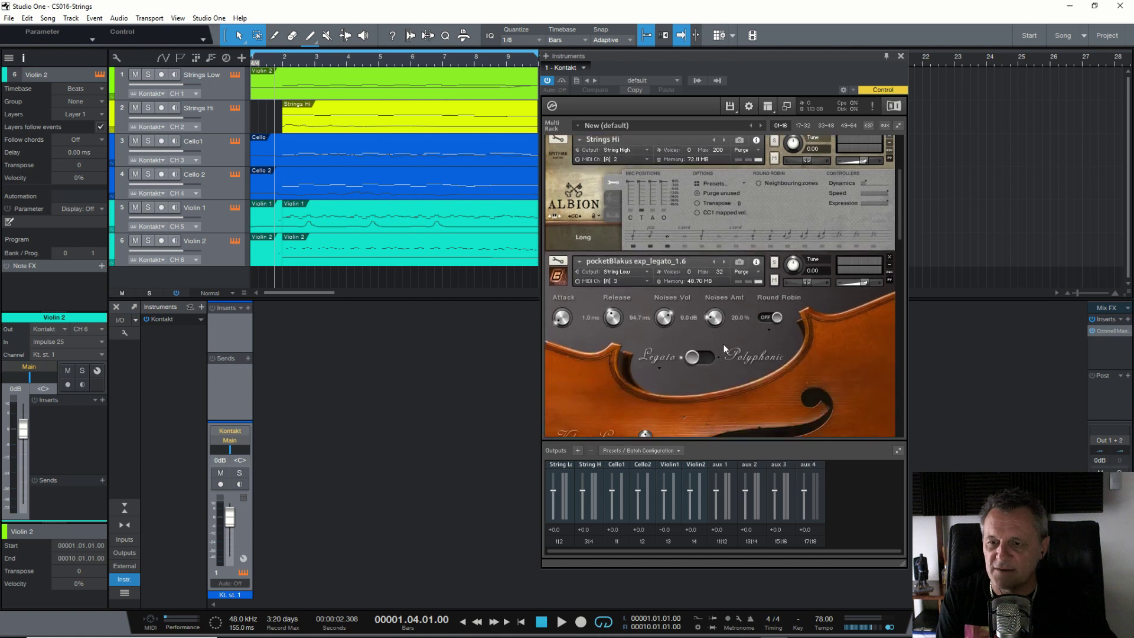
click(643, 273)
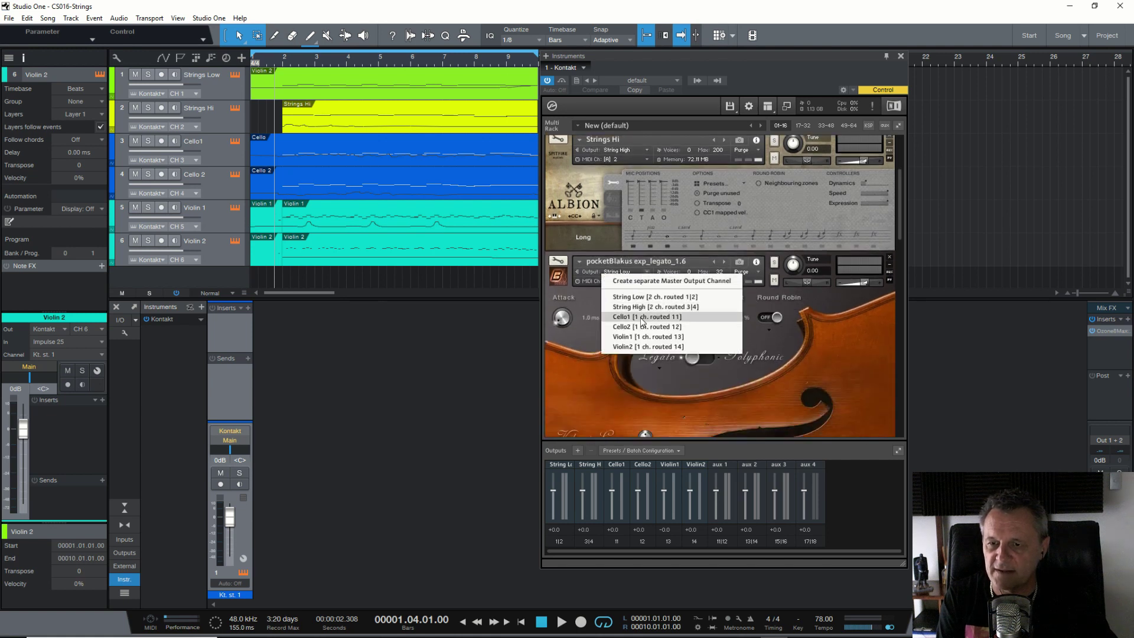
click(640, 319)
- Route the second cello to Cello2 and the first violin to Violin1
scroll(881, 365, down, 1)
scroll(881, 365, down, 1)
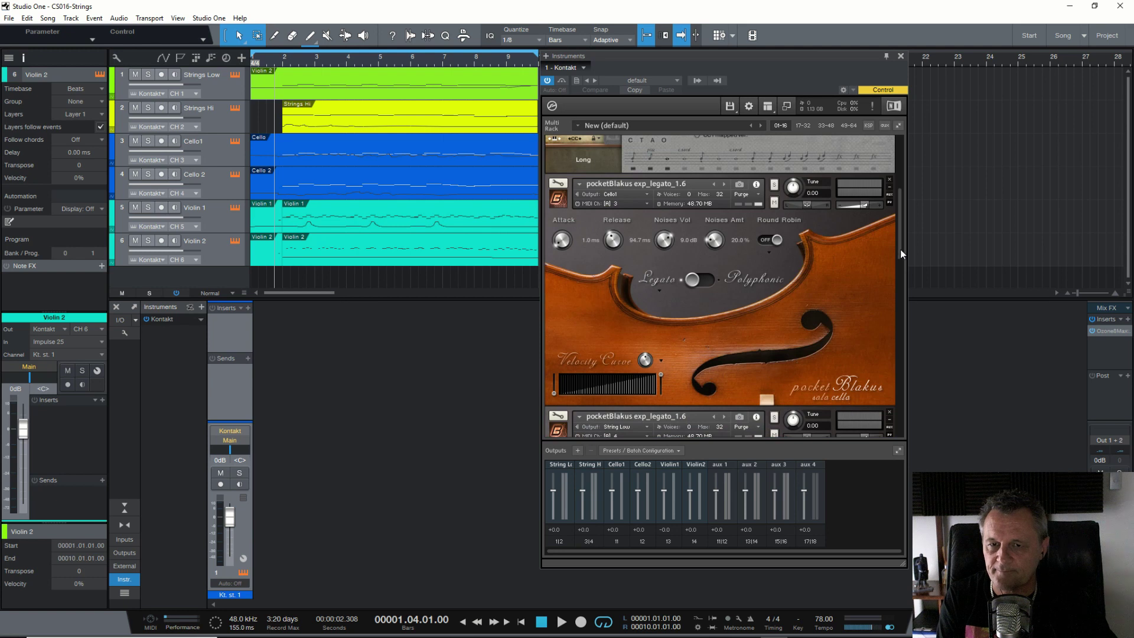
drag(899, 253, 897, 300)
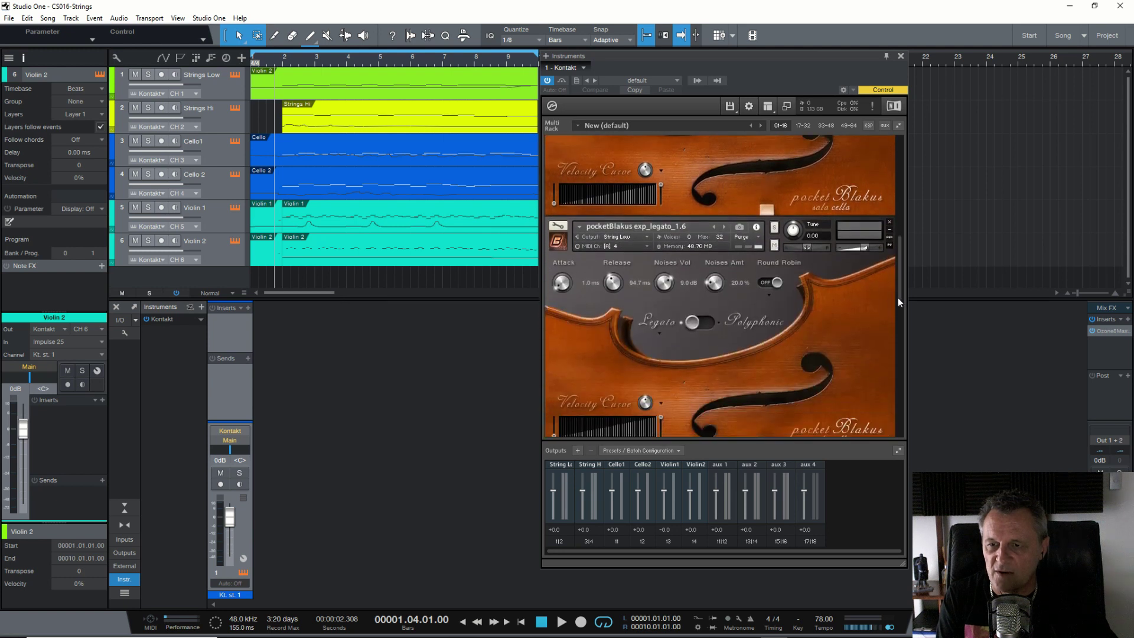
click(645, 236)
click(627, 291)
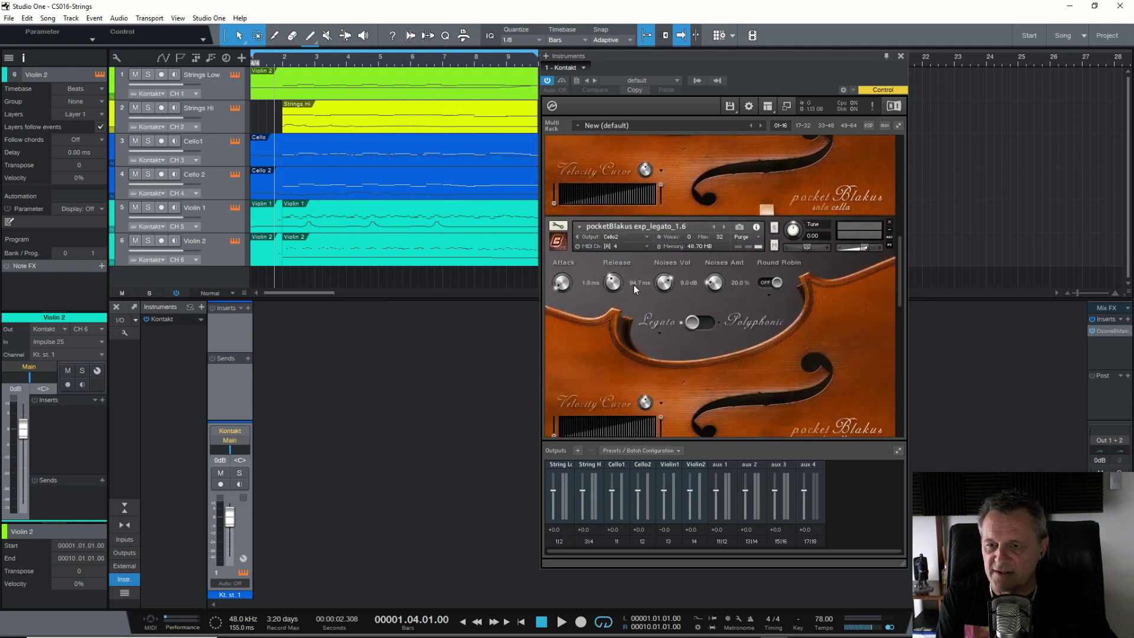
drag(895, 281, 890, 331)
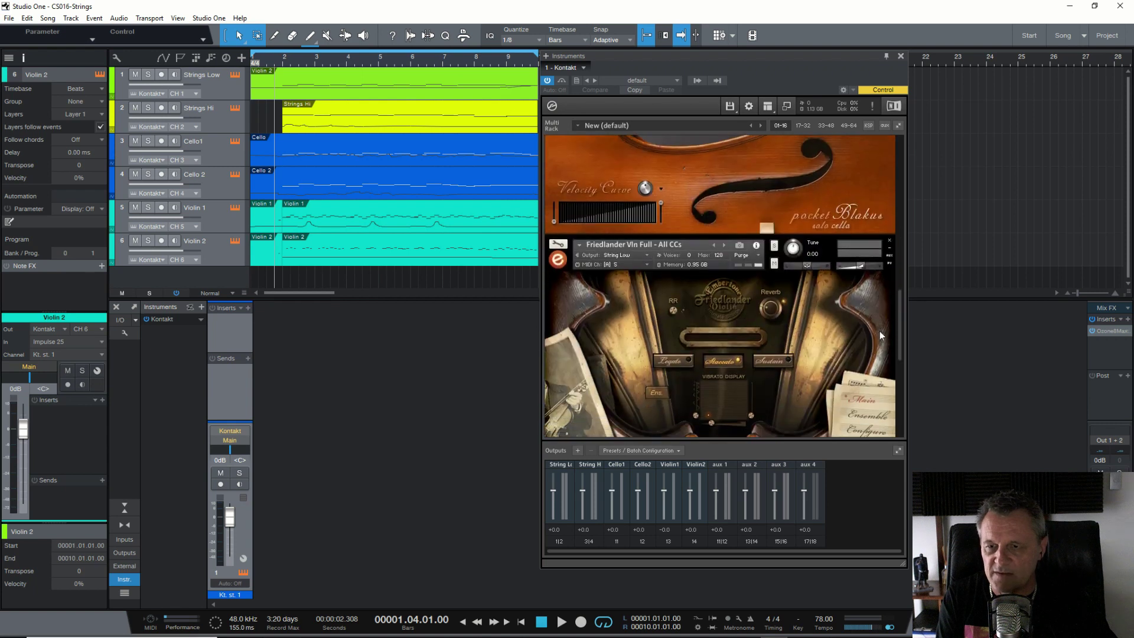
click(645, 255)
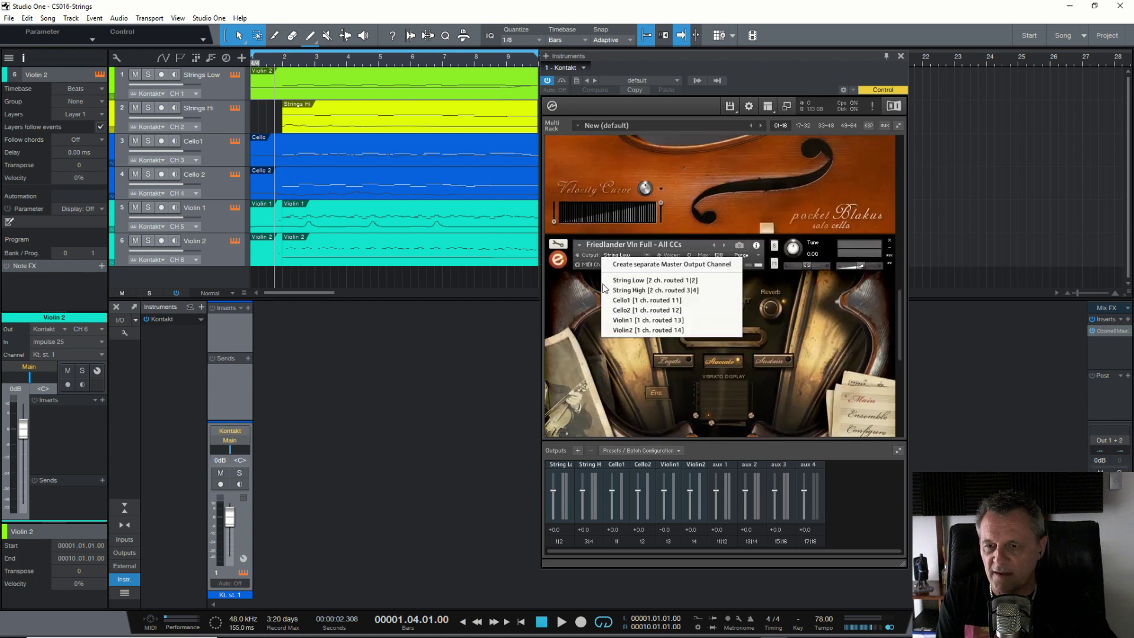
click(629, 322)
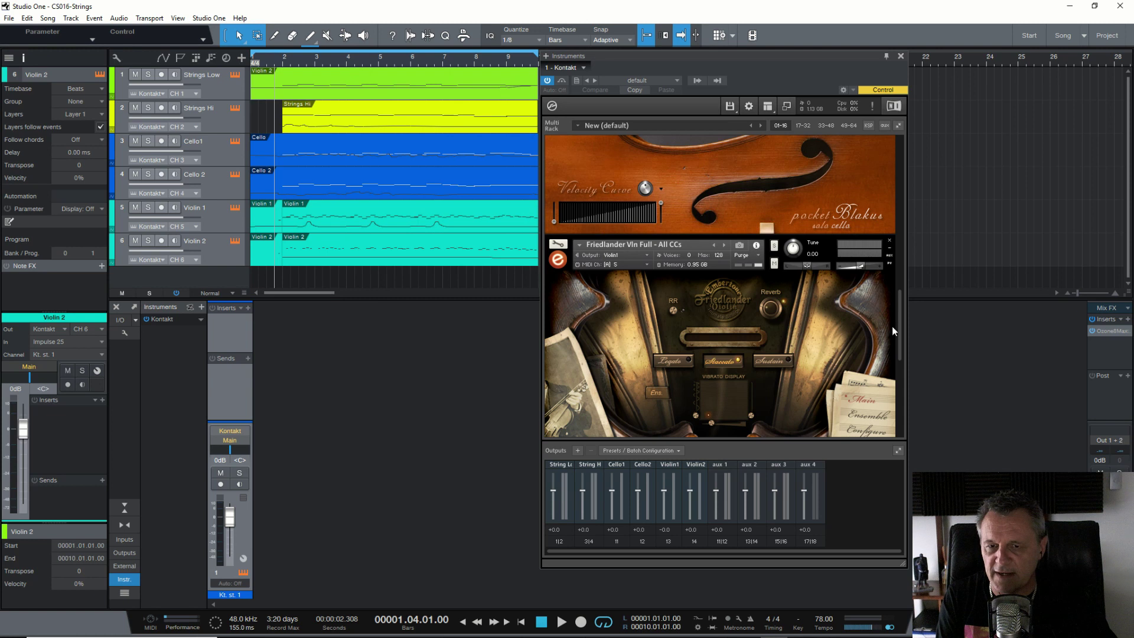
drag(897, 328, 895, 395)
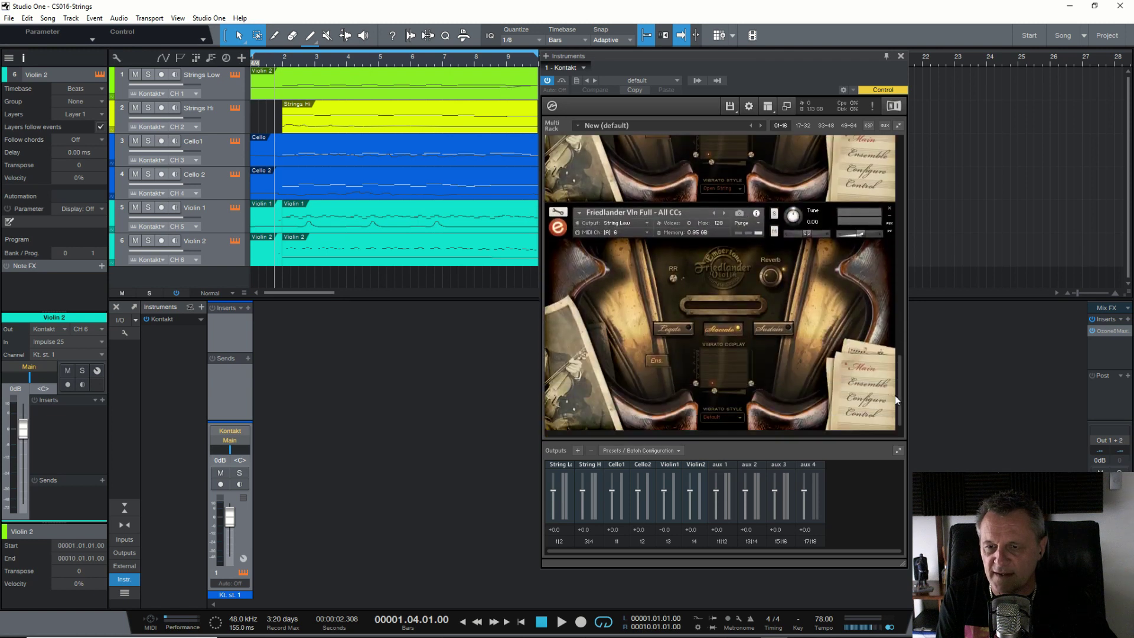
click(634, 225)
- Route the second Friedlander violin to Violin2, then play briefly to check the routing
click(625, 298)
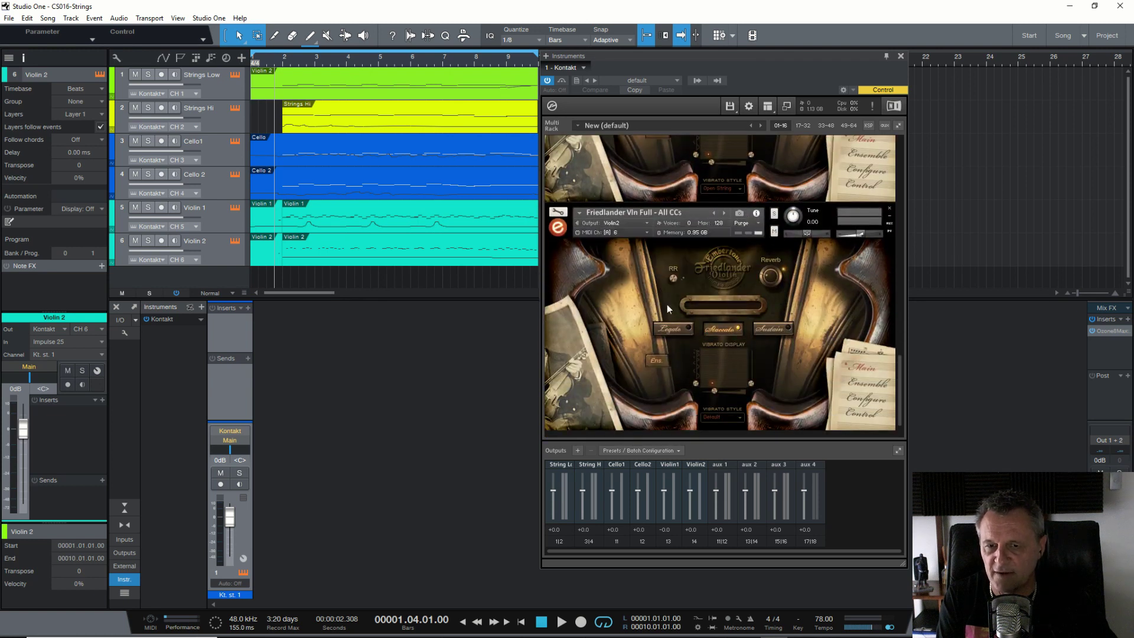
drag(901, 375, 888, 147)
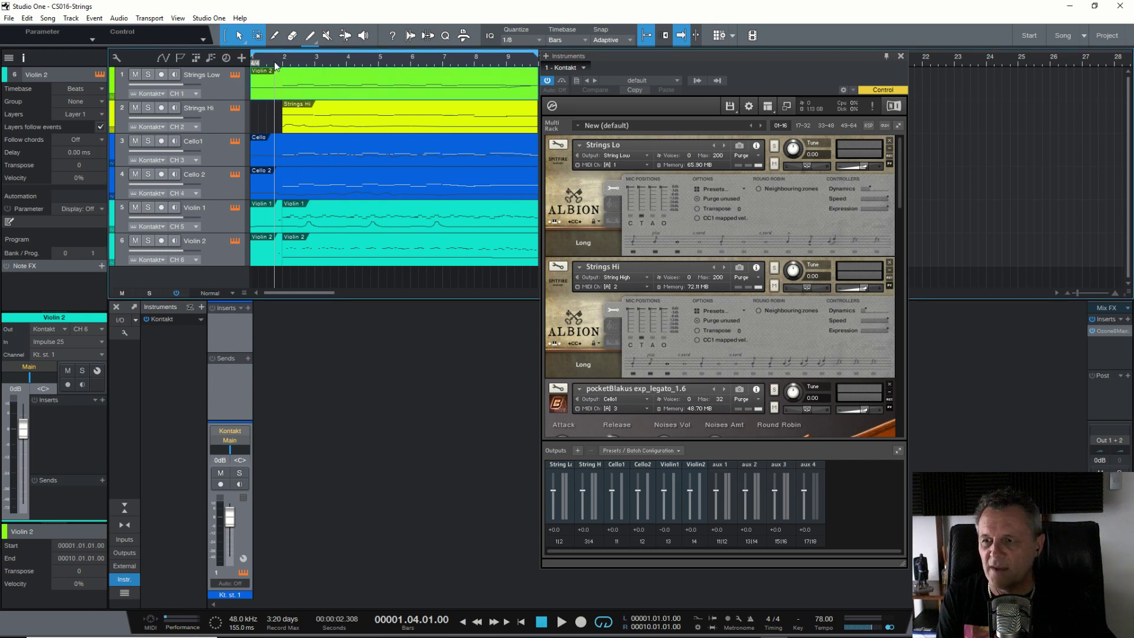
key(space)
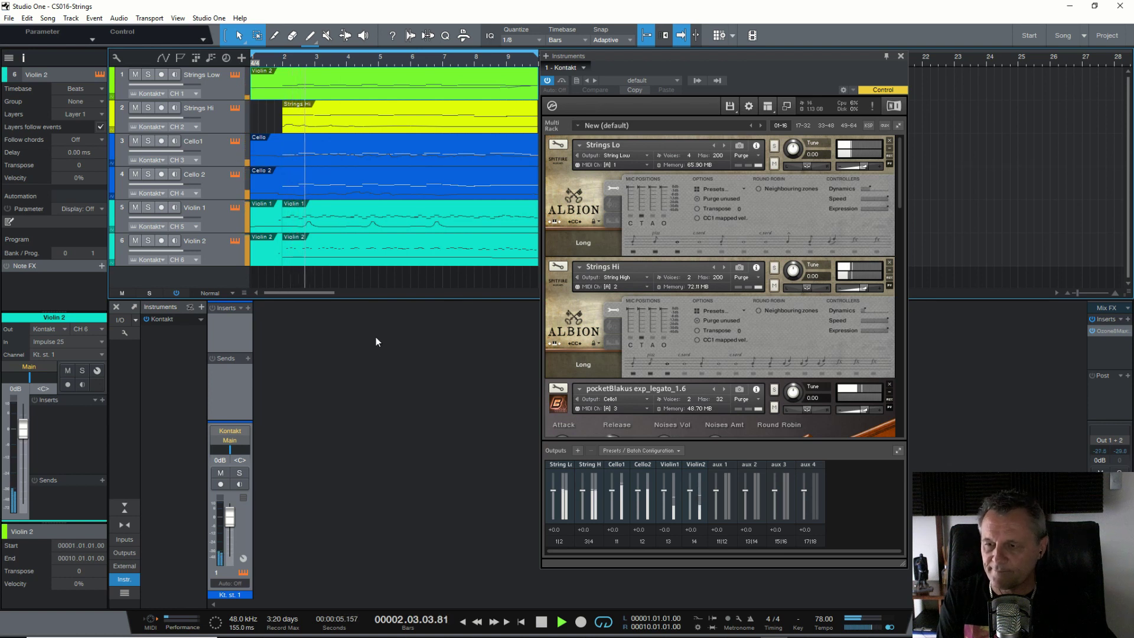
key(space)
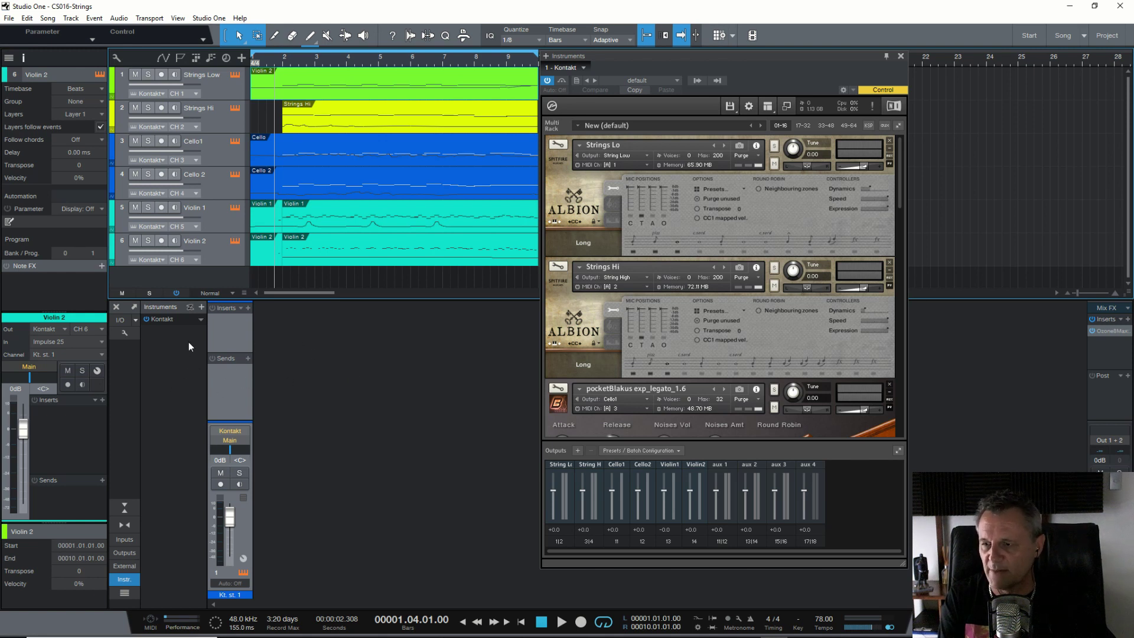
- Enable mixer channels for Kontakt's aux 1 and unassigned outputs 1–4
click(178, 321)
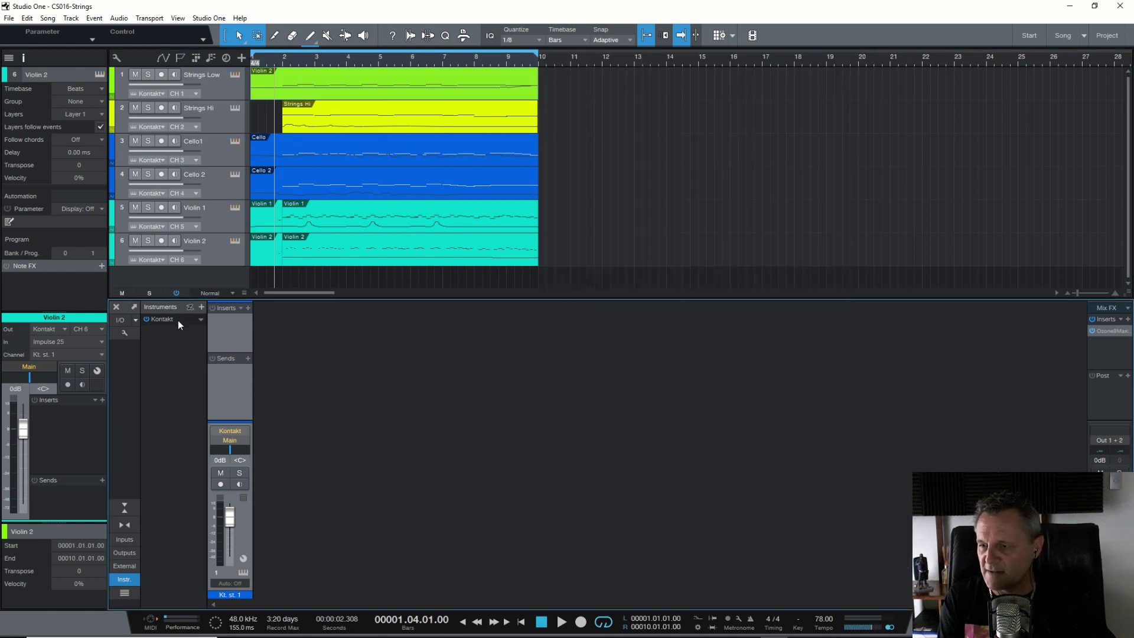
click(200, 320)
click(210, 342)
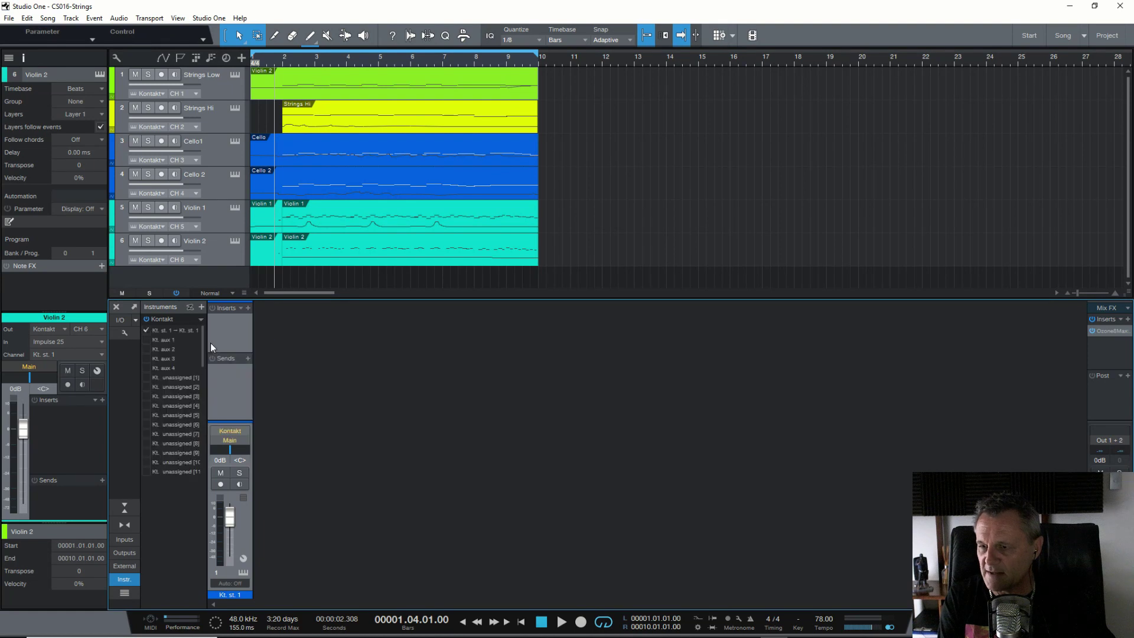
click(158, 319)
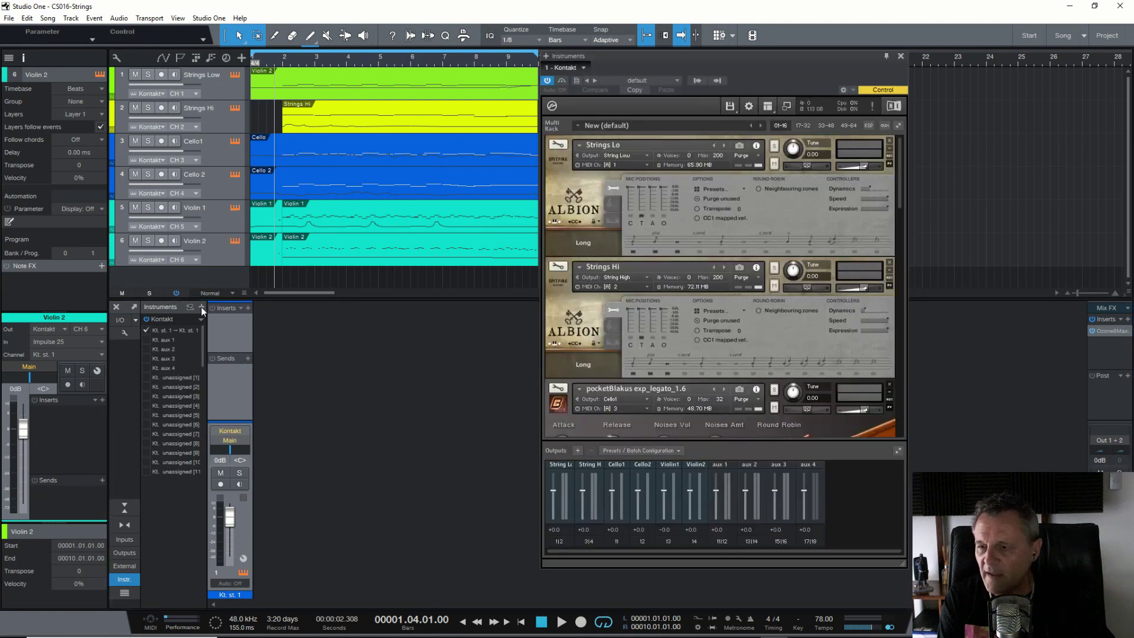
click(146, 340)
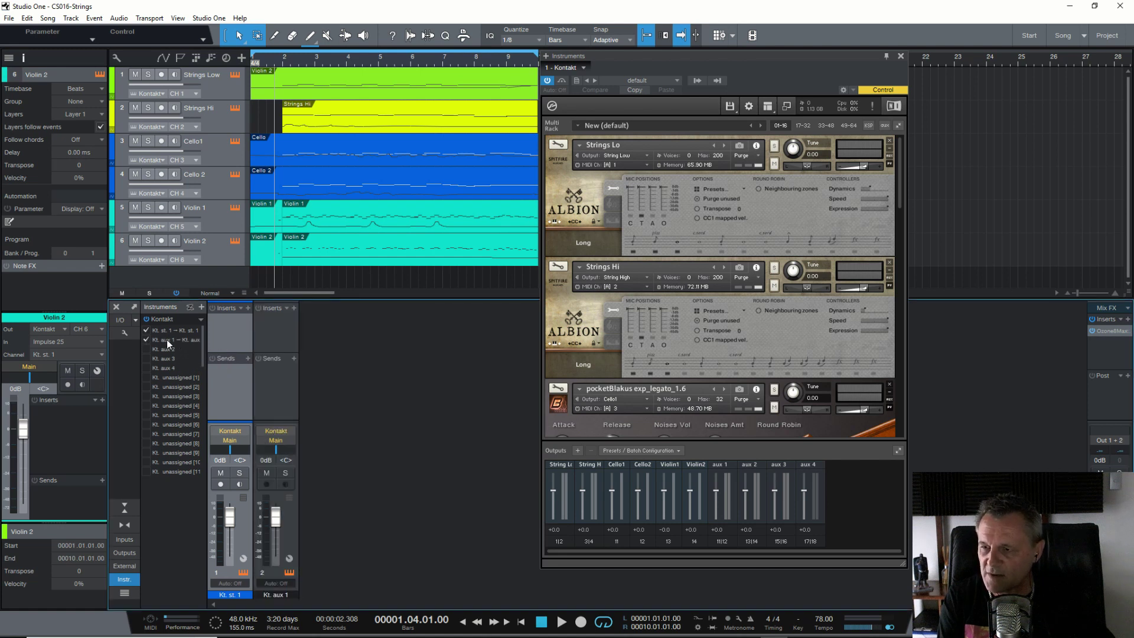
click(146, 377)
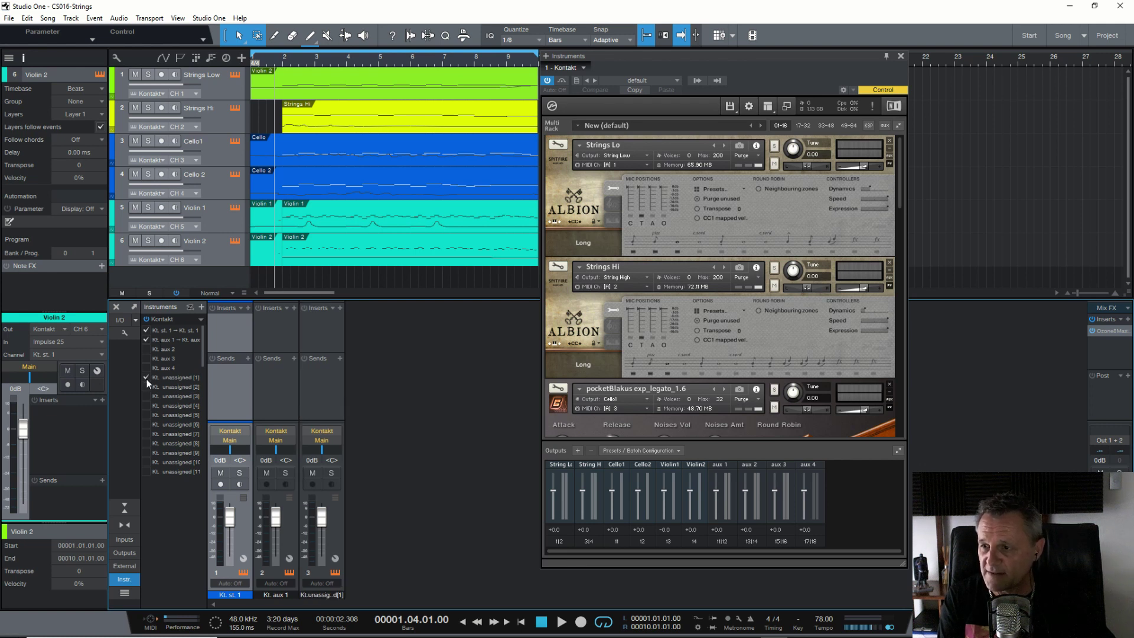
click(146, 387)
click(147, 396)
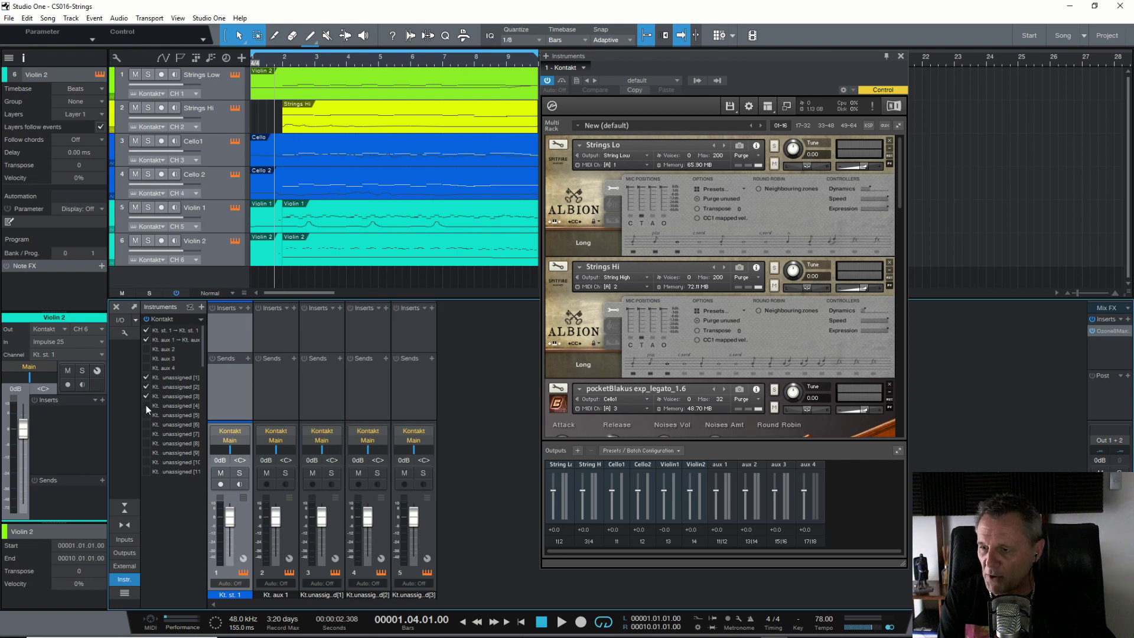
click(147, 405)
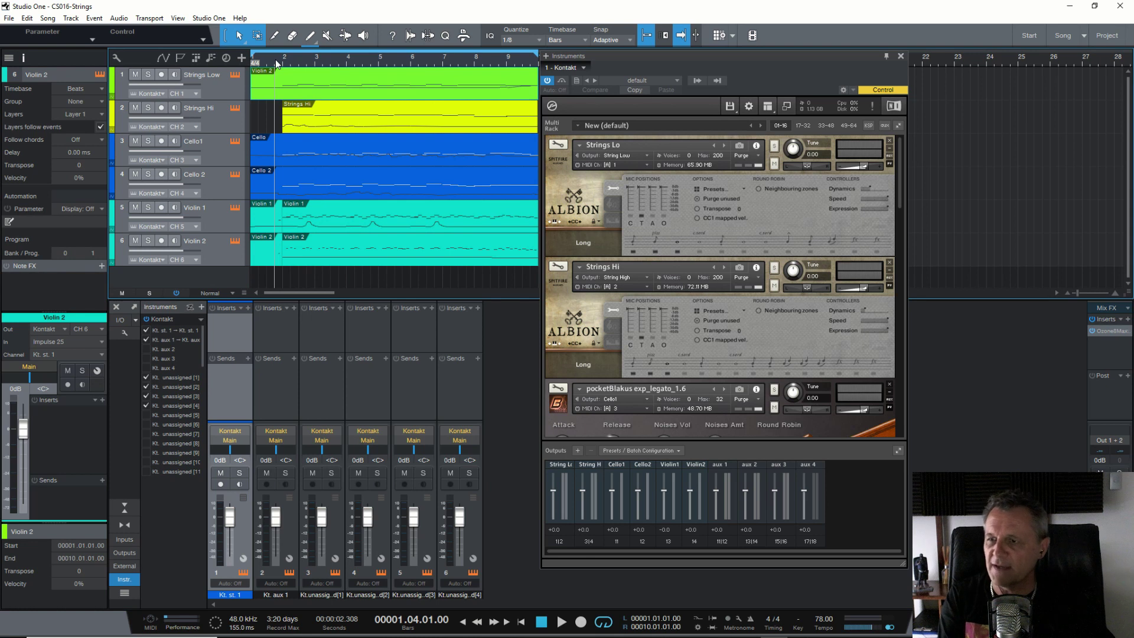
key(space)
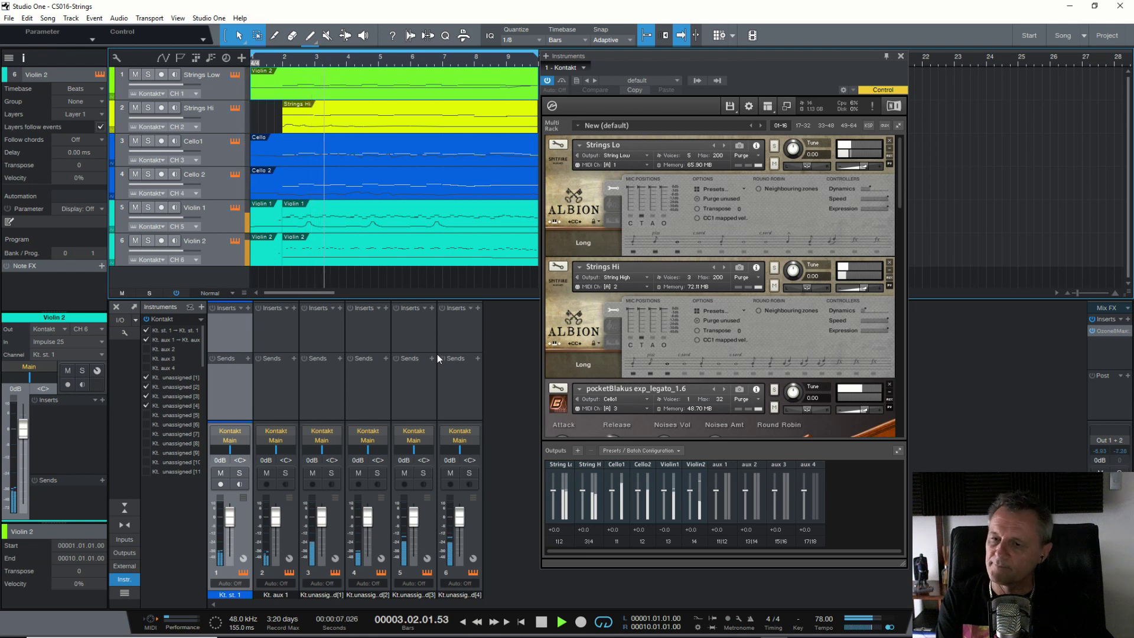
key(space)
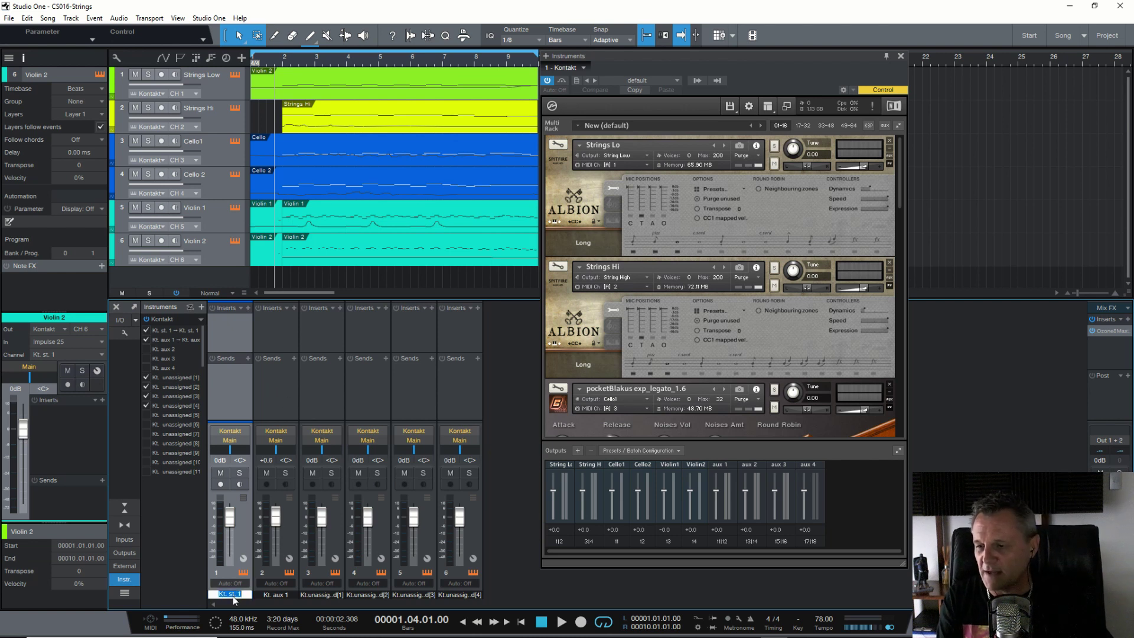
- Name the Kontakt mixer channels Strings Low, Strings High, Cello 1, Cello 2, Violin 1 and Violin 2
text(Strings Low)
key(Tab)
text(Strings High)
key(Tab)
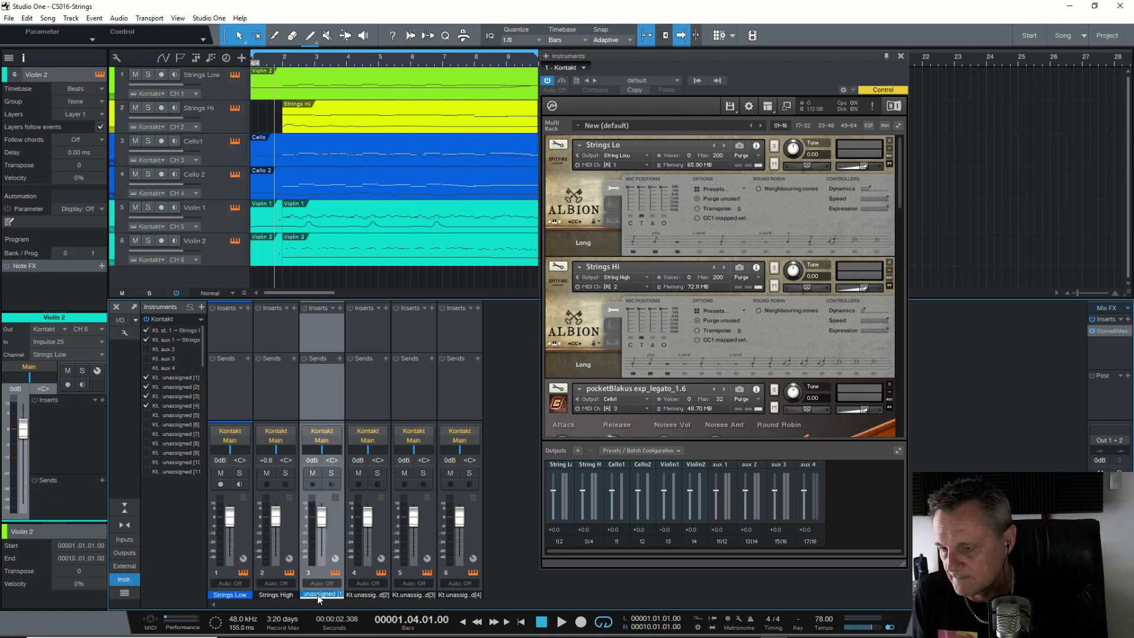
text(Cello 1)
key(Tab)
text(Cello 2)
key(Tab)
text(Violin 1)
key(Tab)
text(Violin 2)
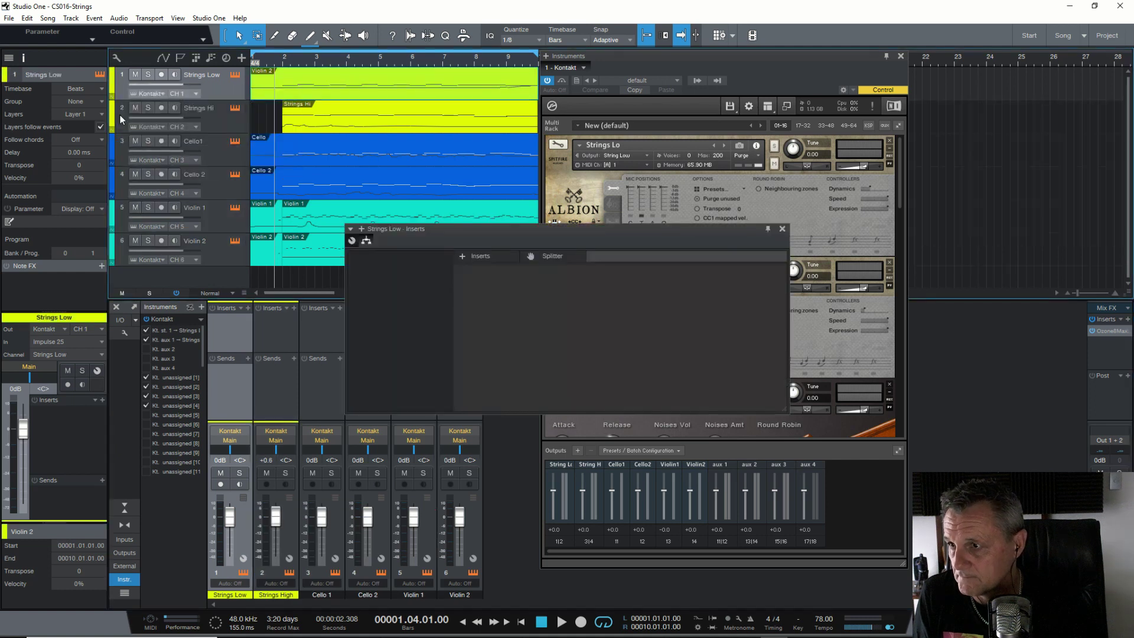
- Select the cello and violin channels and start playback to audition the strings
click(322, 595)
shift+click(367, 595)
click(412, 592)
shift+click(459, 594)
key(space)
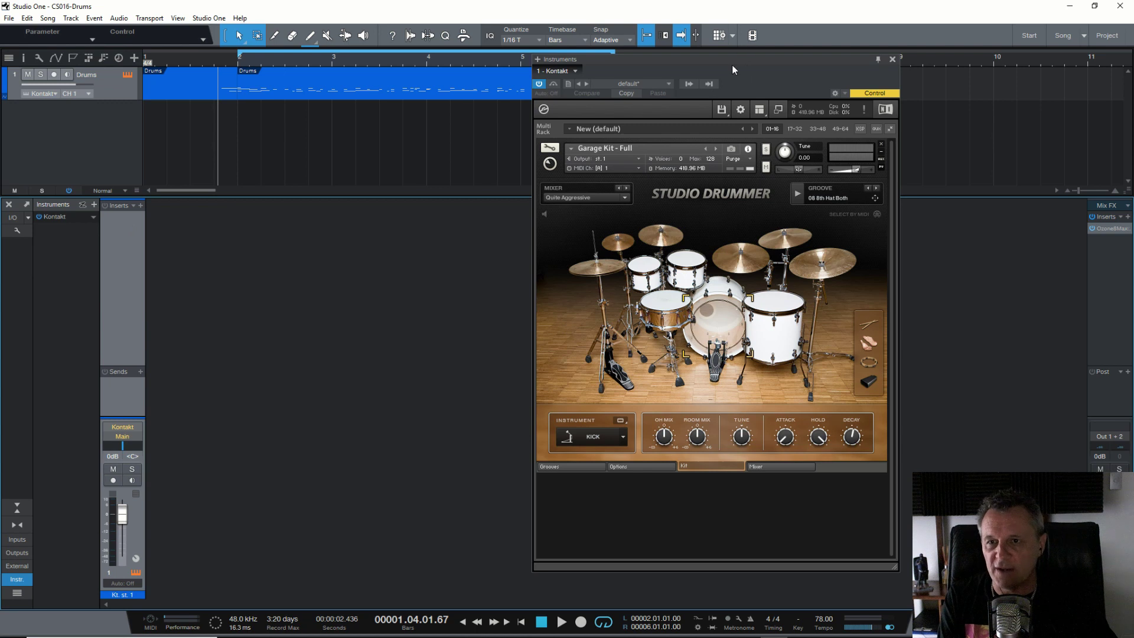
- Bring up Studio Drummer's mixer page showing the kick, snare, hi-hat, tom, OH ST and room channels
drag(732, 62, 734, 62)
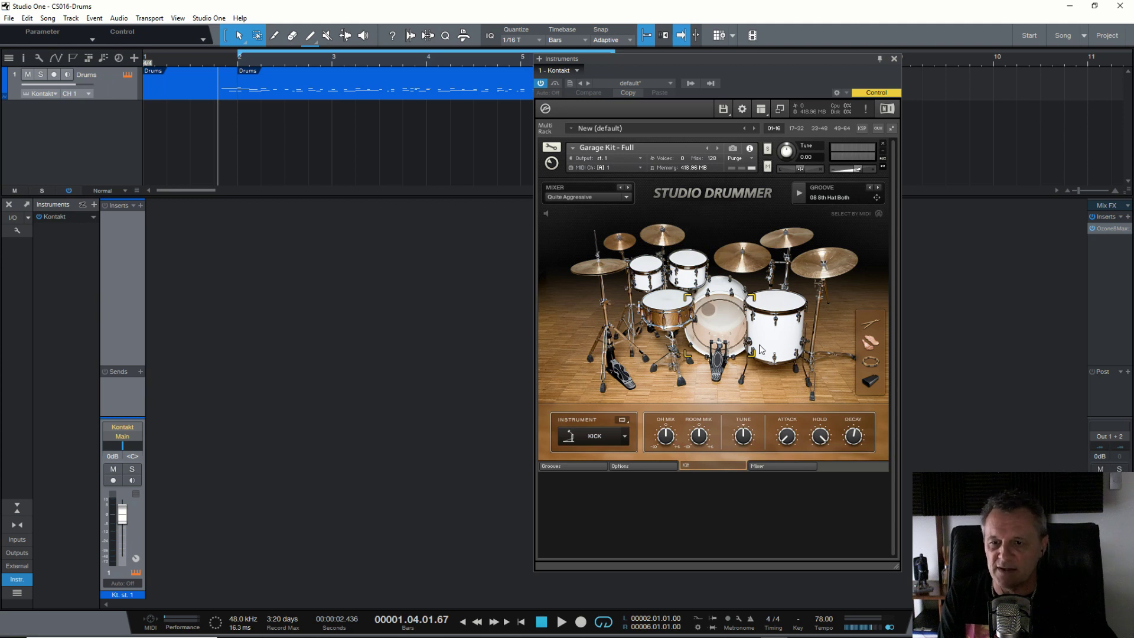
click(774, 467)
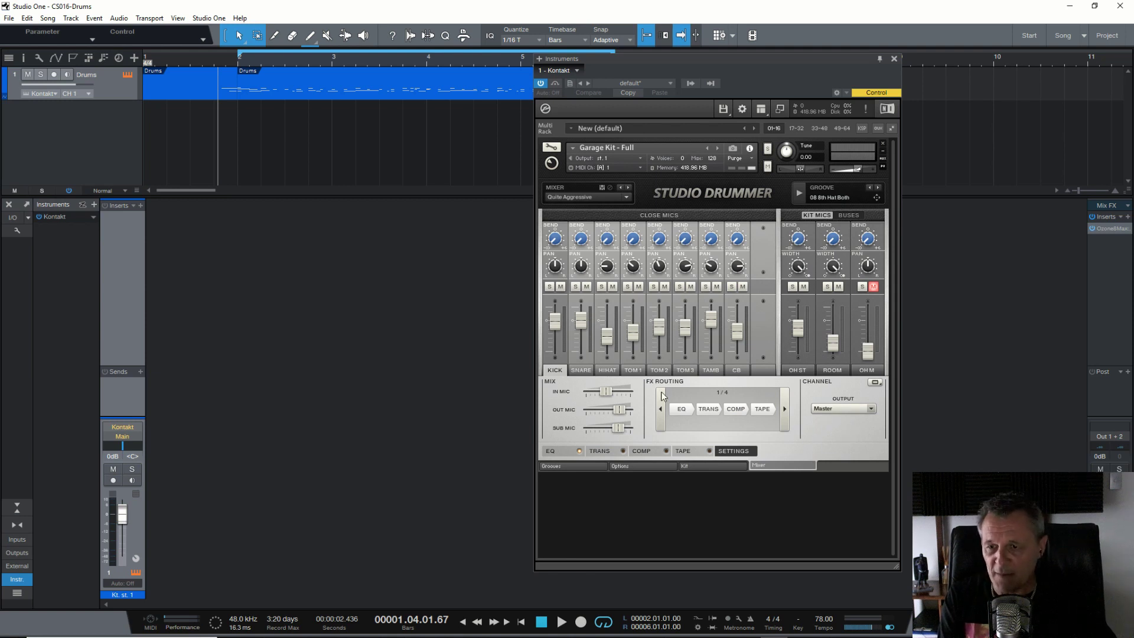
- Check the KICK output list, leaving it on Master, then select SNARE, HIHAT and TOM 1–3 in turn
click(831, 408)
click(862, 421)
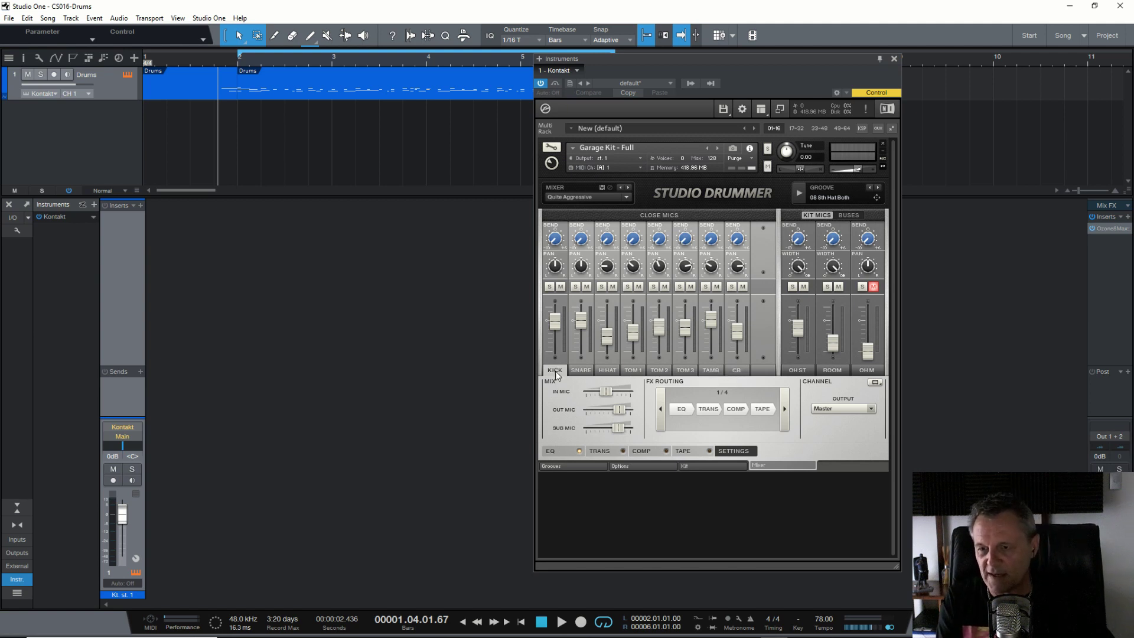
click(579, 370)
click(605, 371)
click(632, 371)
click(662, 370)
click(684, 370)
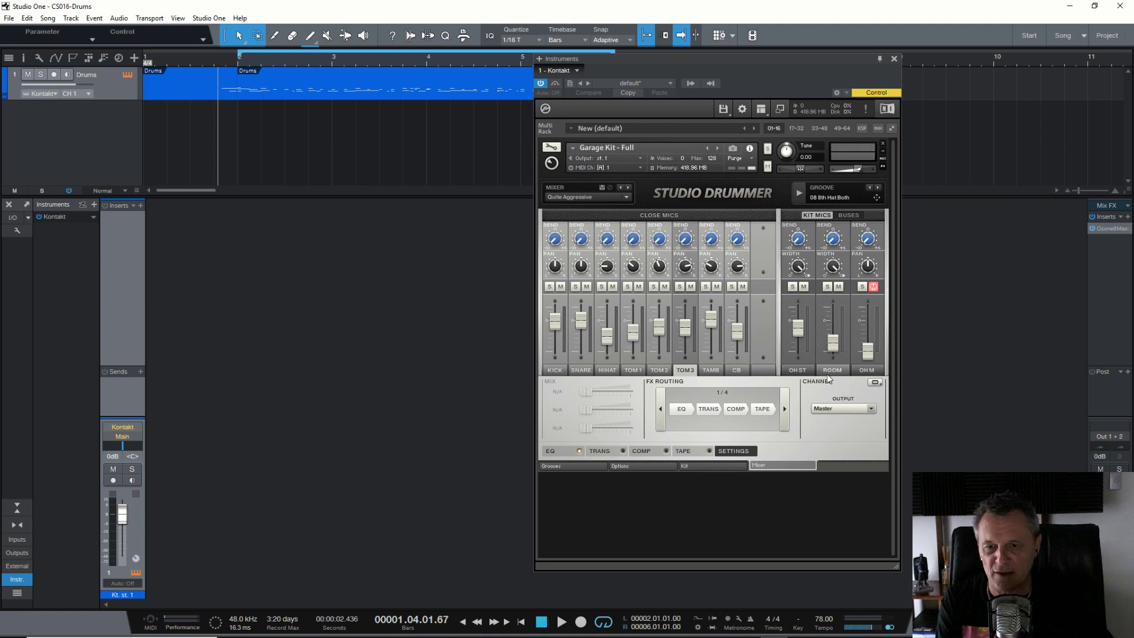
- Recheck the drum output choices without changing them, then bring up Kontakt's panel view list
click(823, 409)
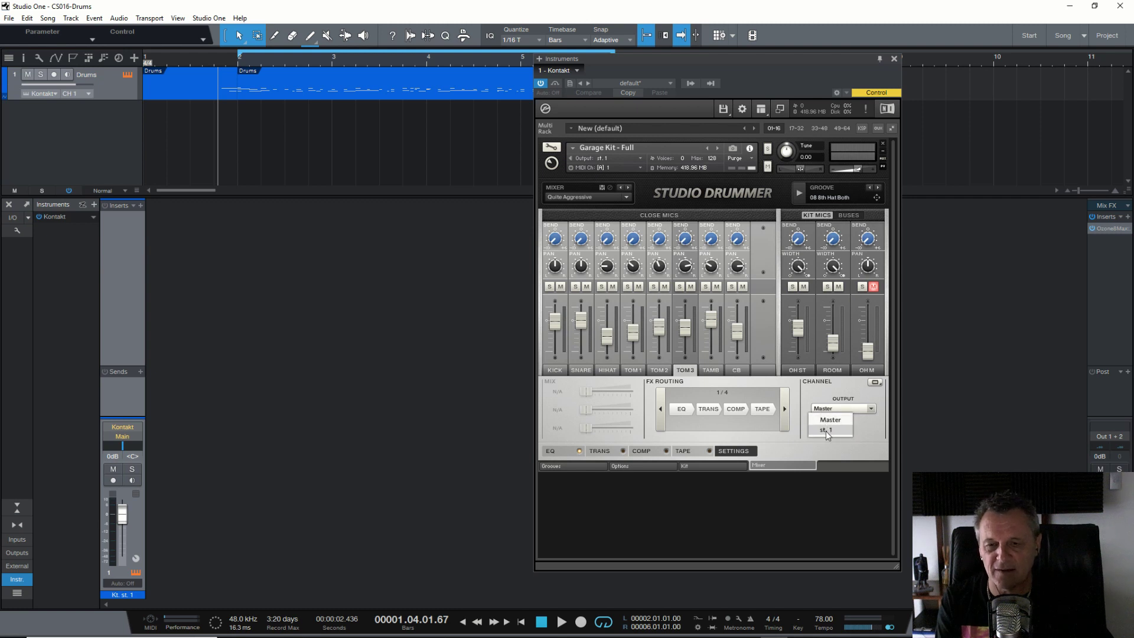
click(814, 393)
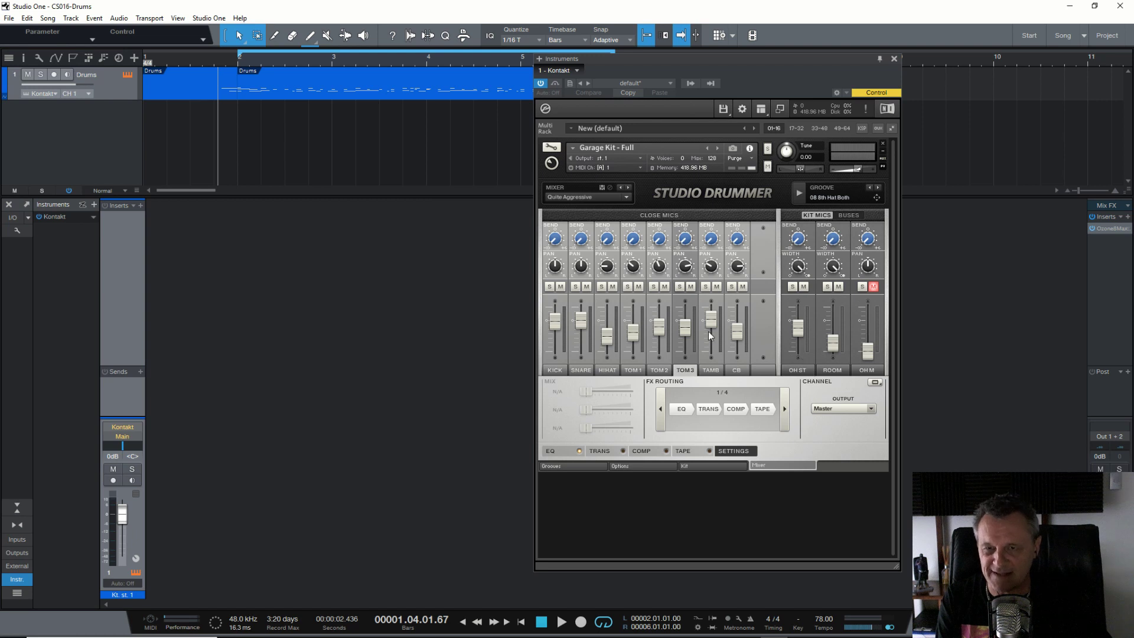
click(761, 108)
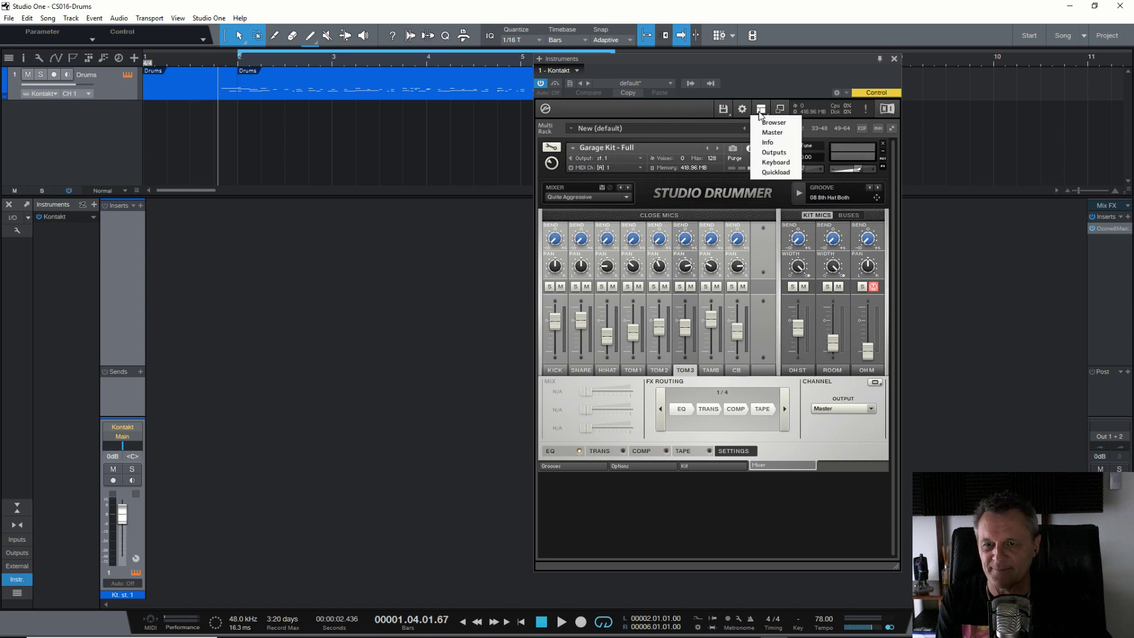
- In Kontakt's Outputs panel, add 2 stereo outputs (st.2, st.3) assigned from Kt. aux 1 [1]
click(768, 152)
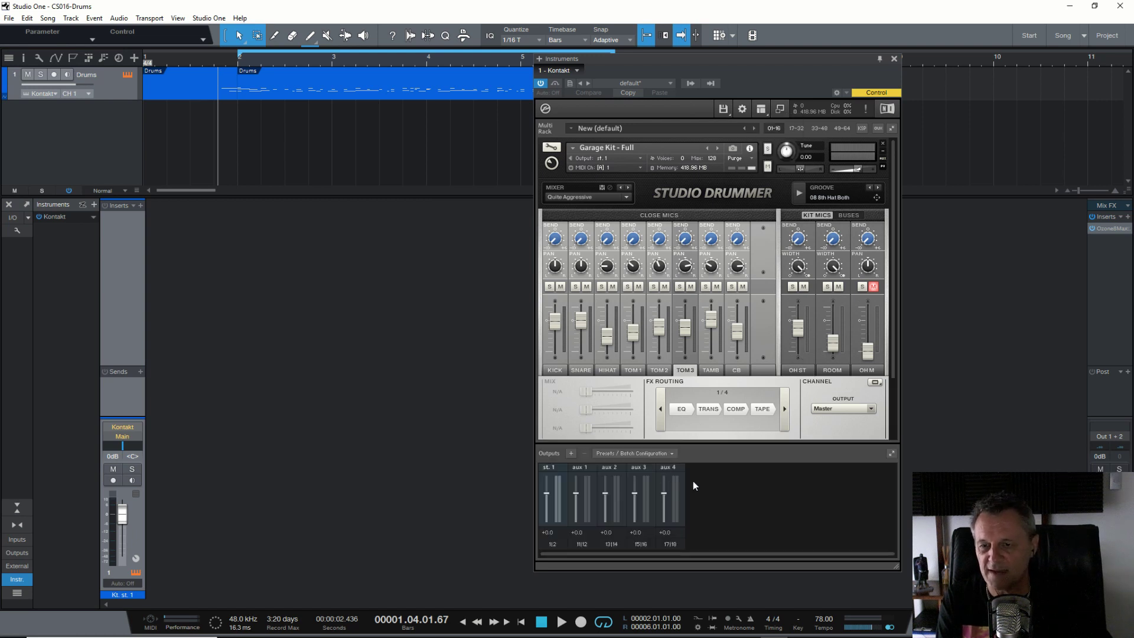
click(571, 453)
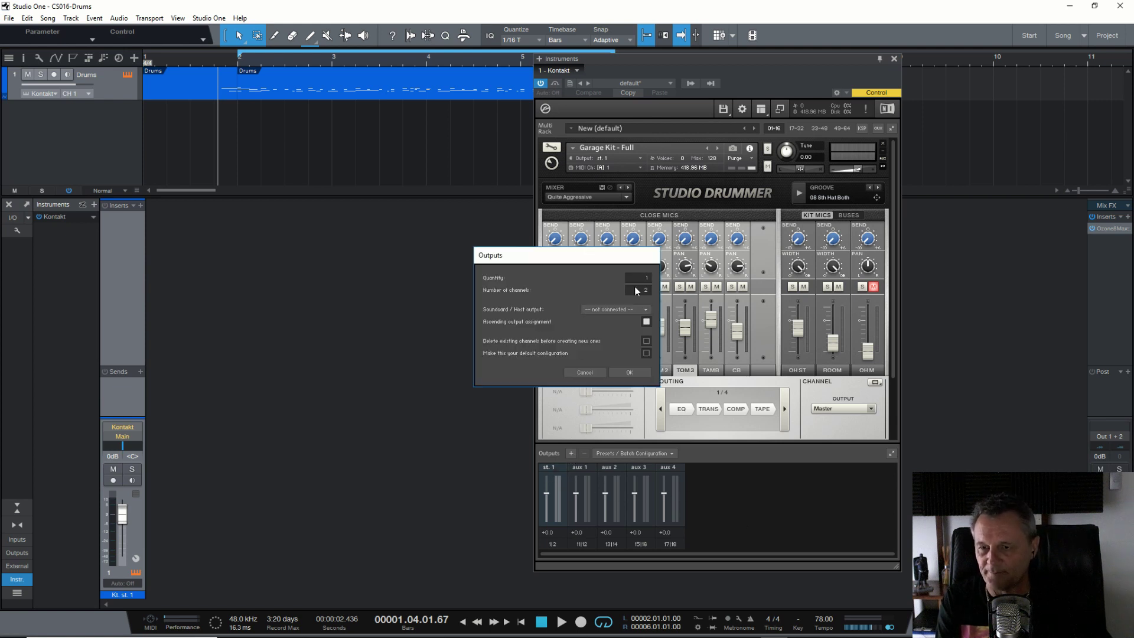
drag(642, 278, 640, 276)
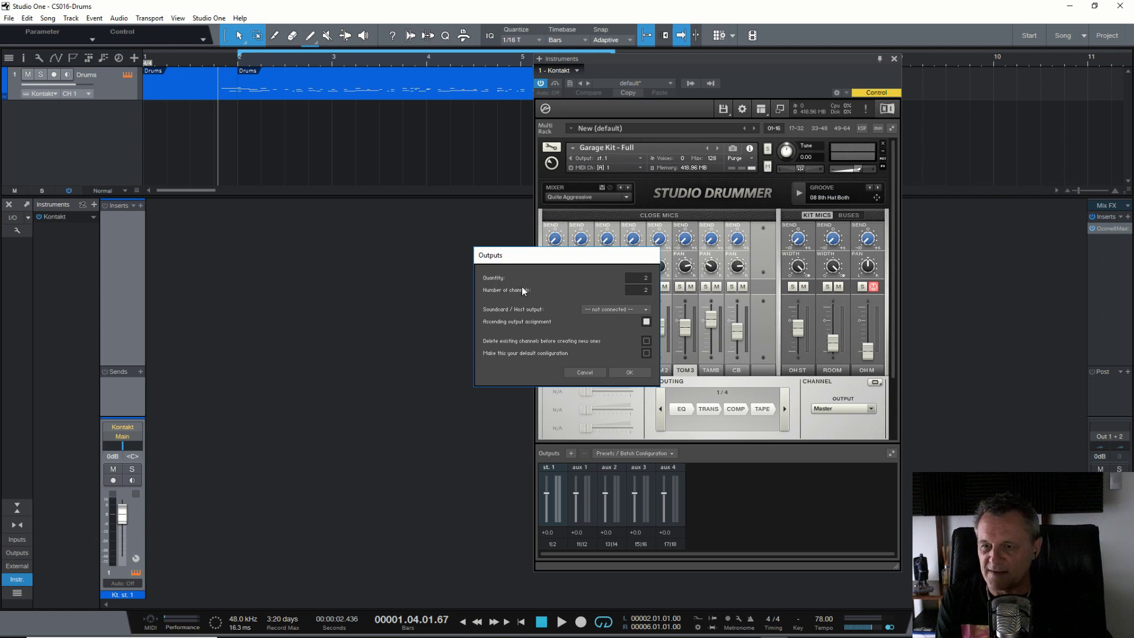
click(625, 308)
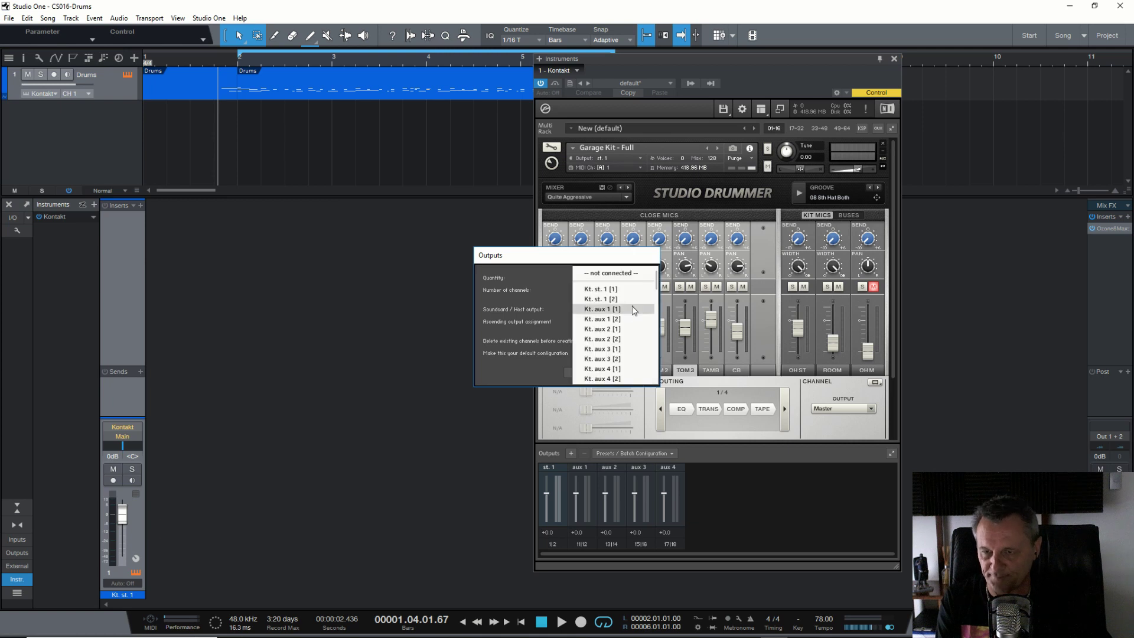
click(593, 309)
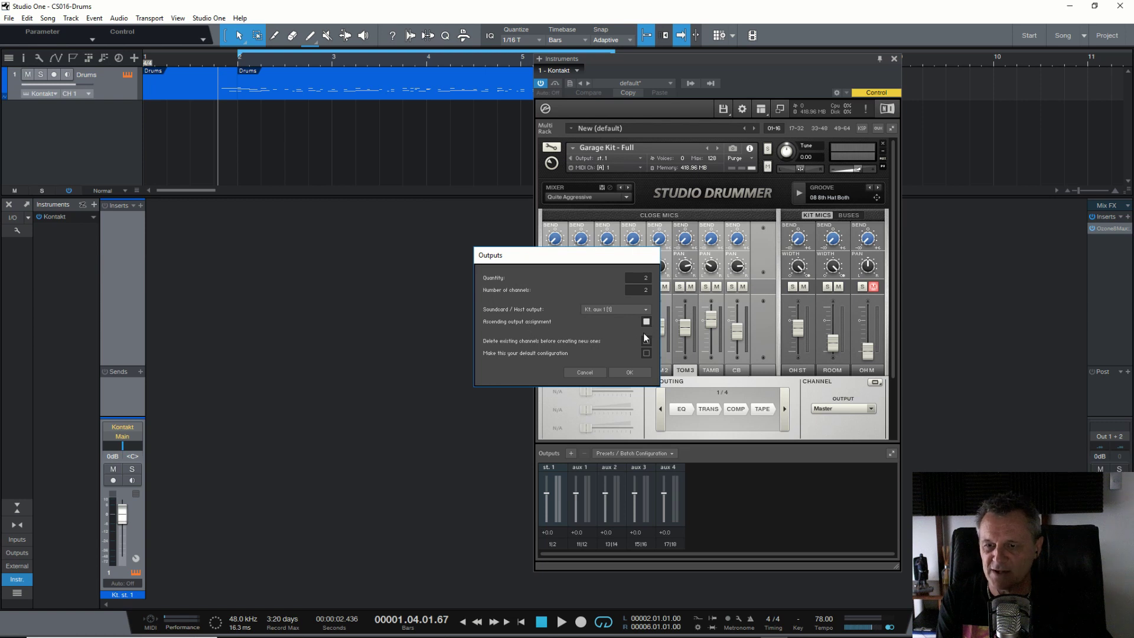
click(636, 371)
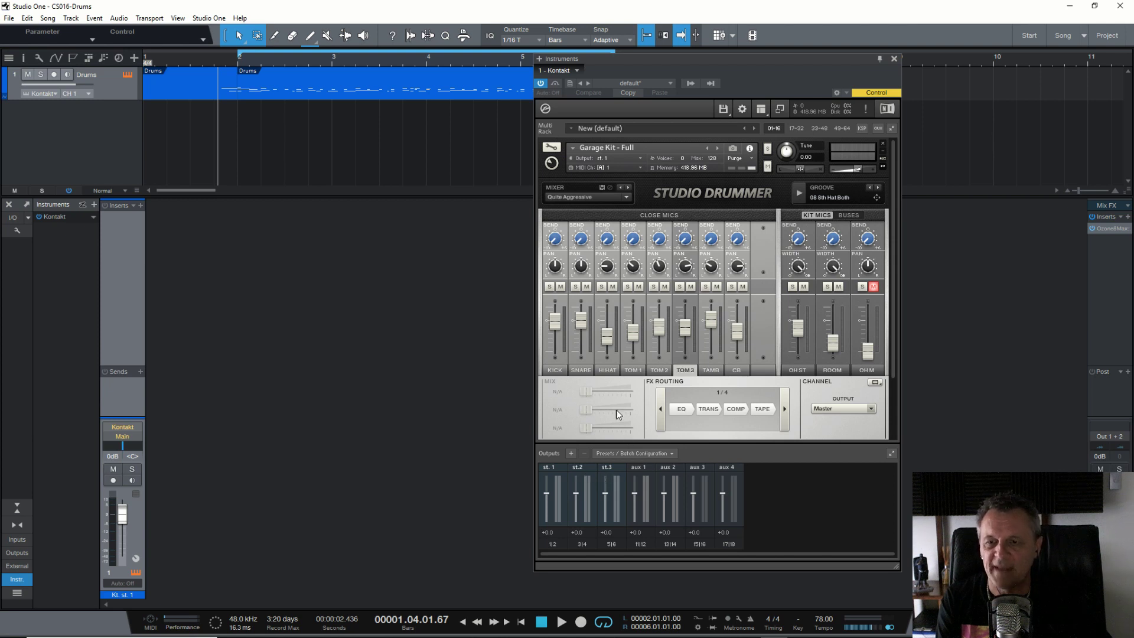
- With KICK selected, add 6 mono outputs (1 channel each) assigned to Kt. unassigned [1]
click(558, 367)
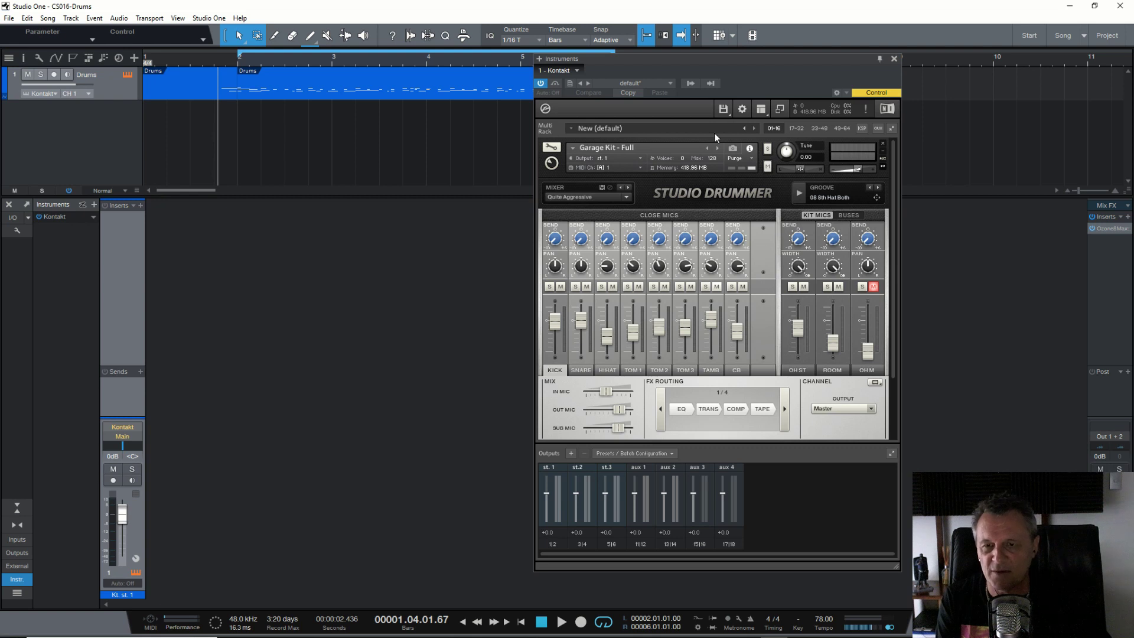
click(571, 454)
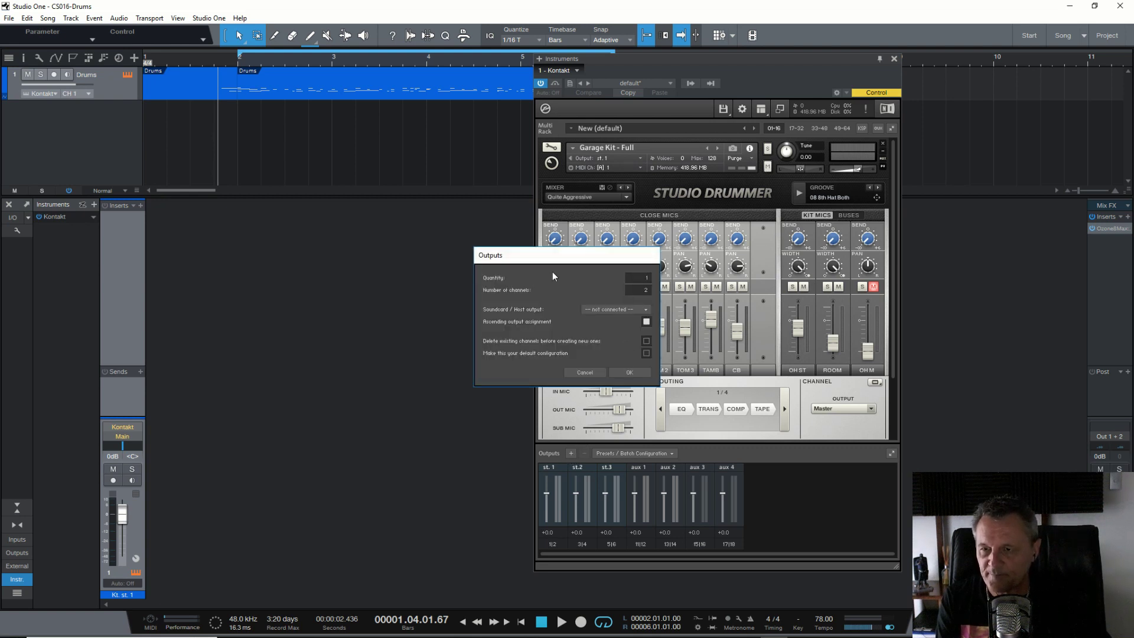
double_click(641, 274)
text(3)
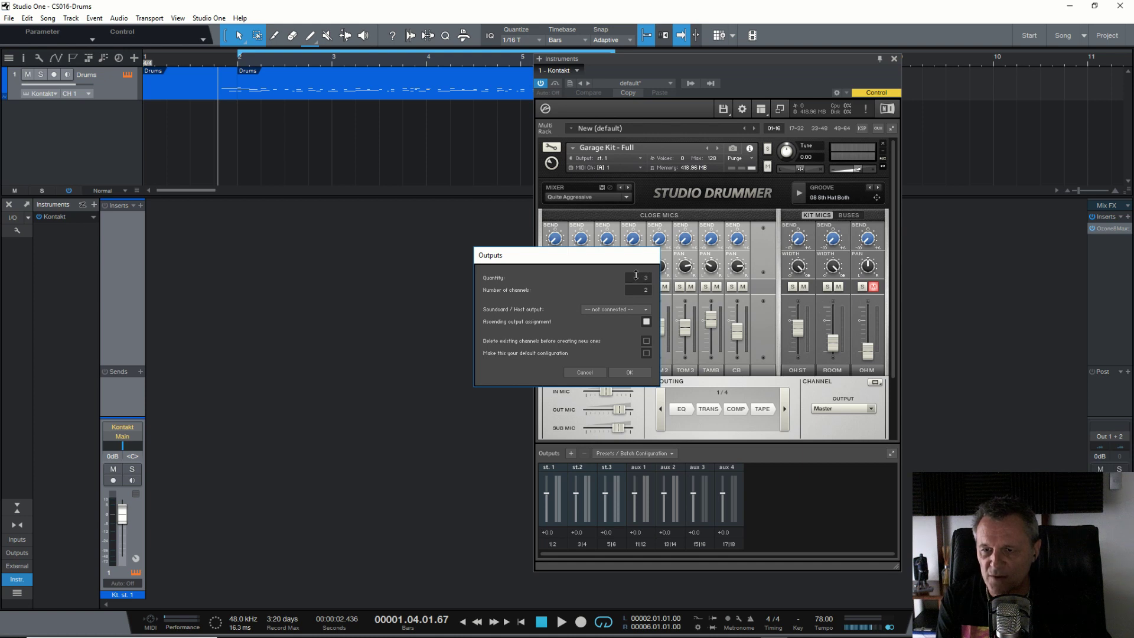
key(BackSpace)
text(6)
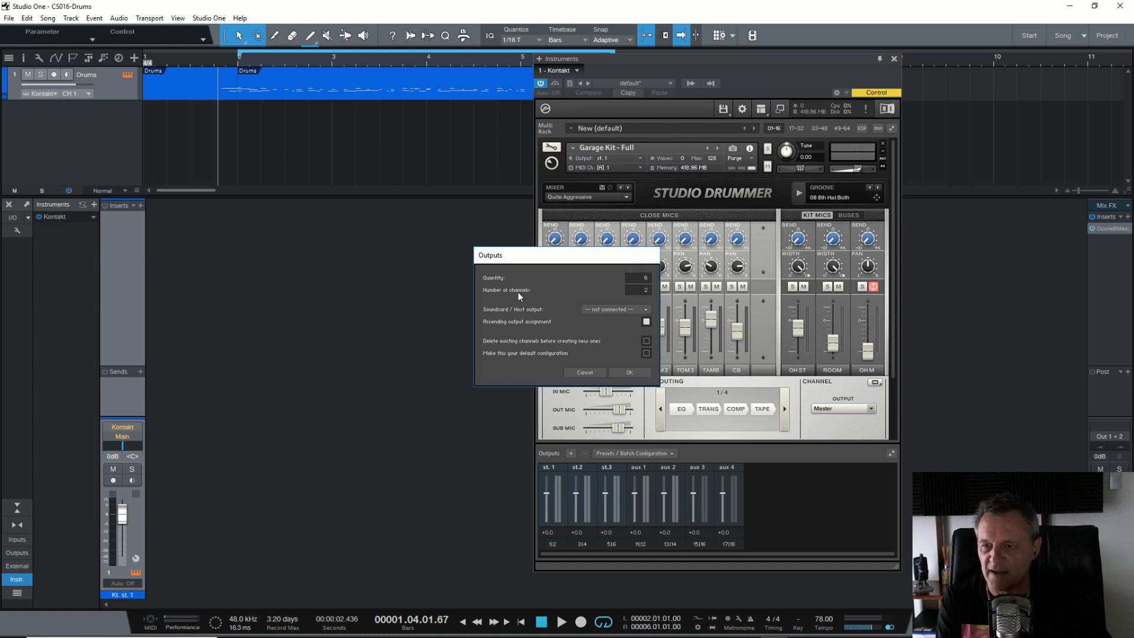
double_click(638, 290)
text(1)
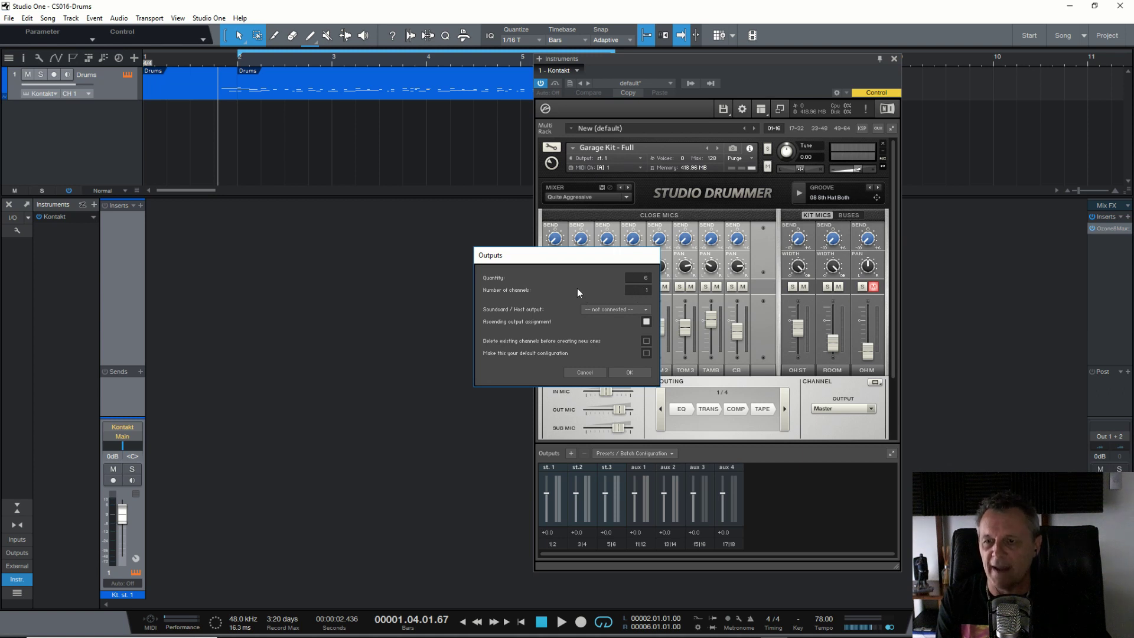
click(612, 309)
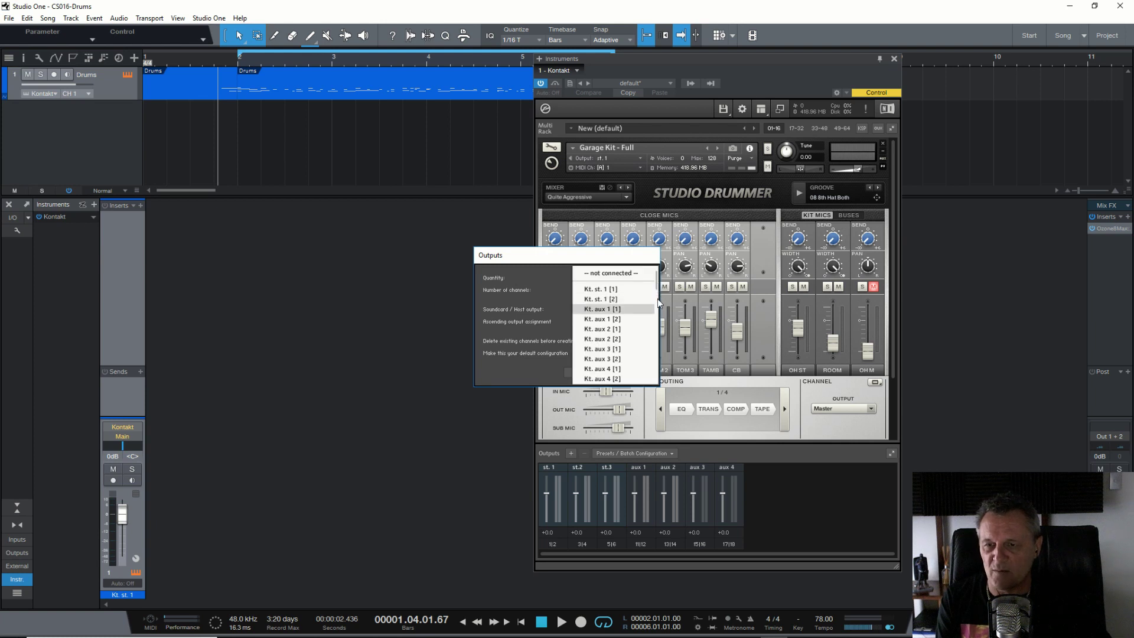
scroll(609, 328, down, 2)
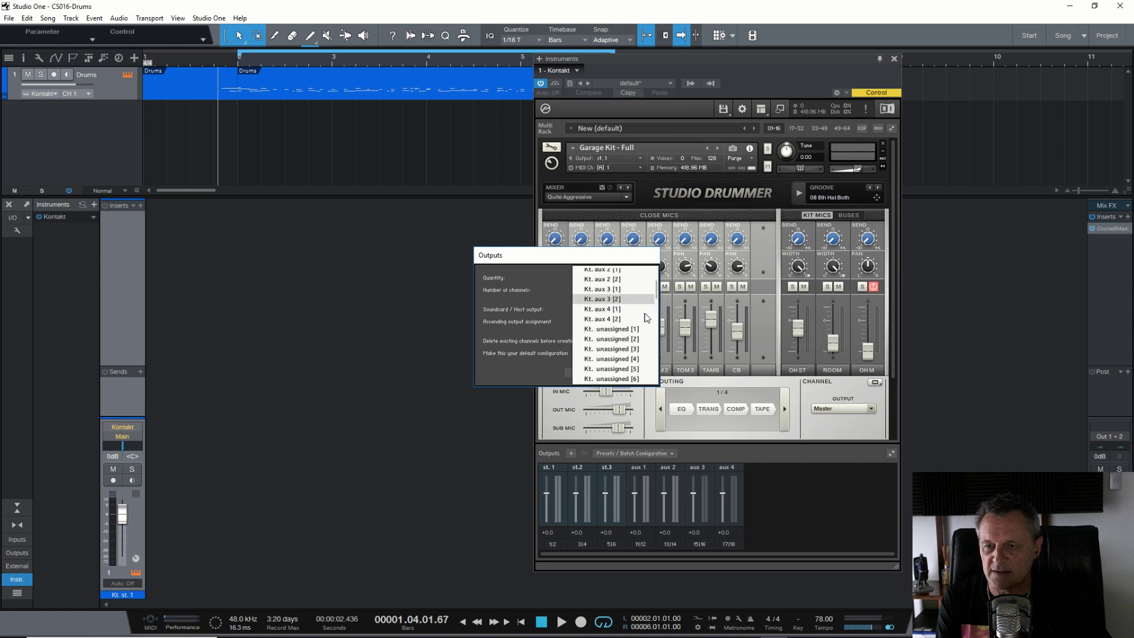
click(606, 329)
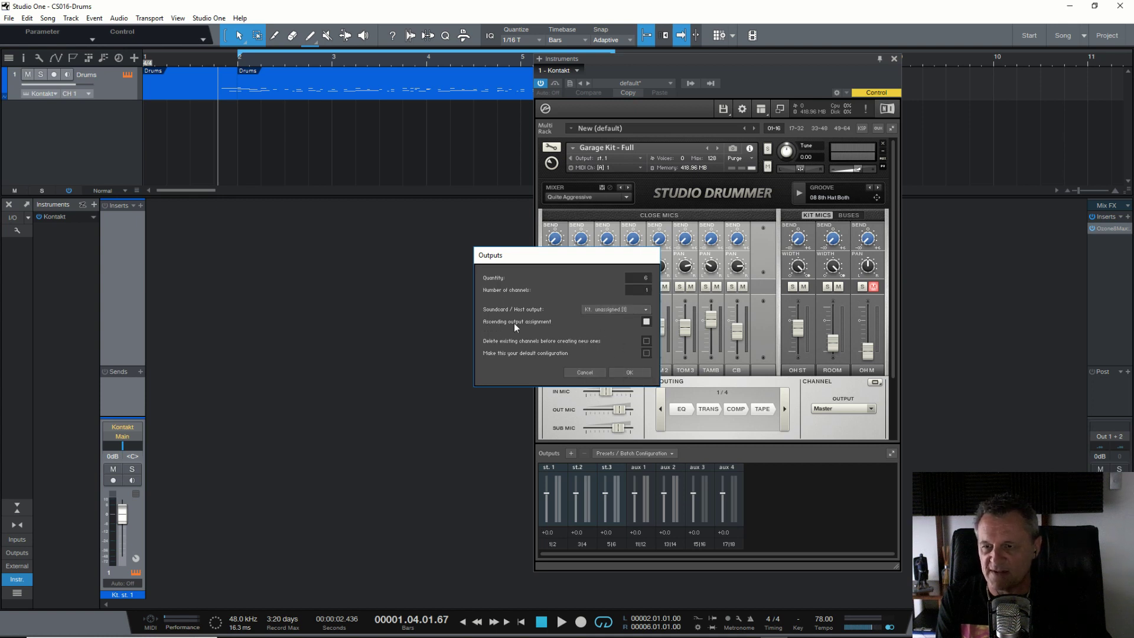
click(629, 372)
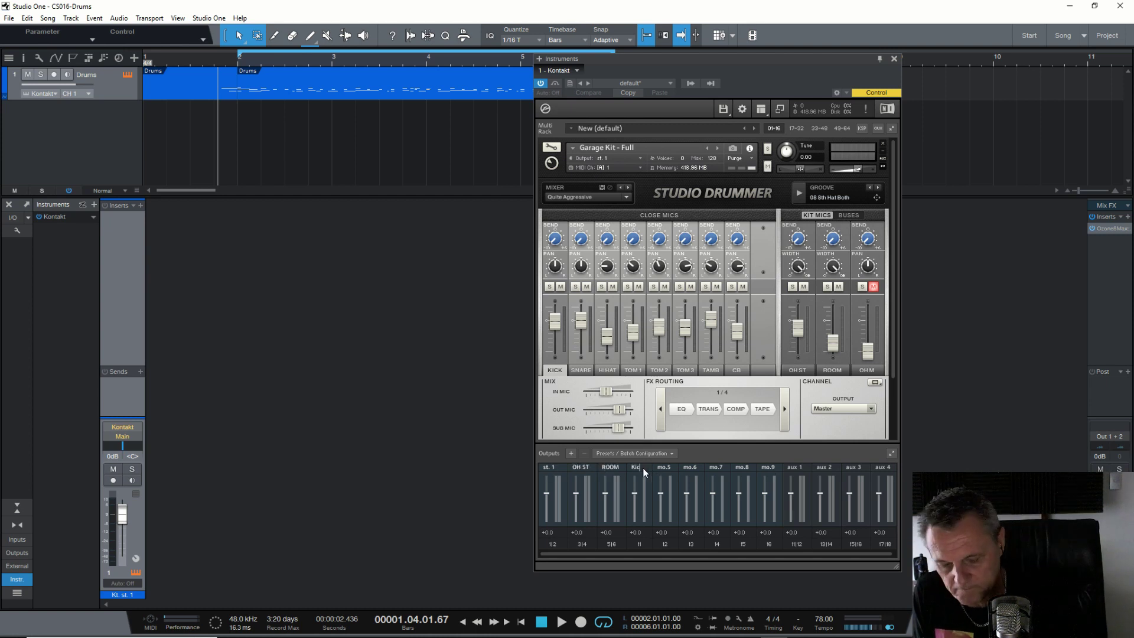
- Rename the new Kontakt outputs OH ST, ROOM, Kick, Snare, HiHat, Tom 1, Tom 2 and Tom 3
double_click(715, 466)
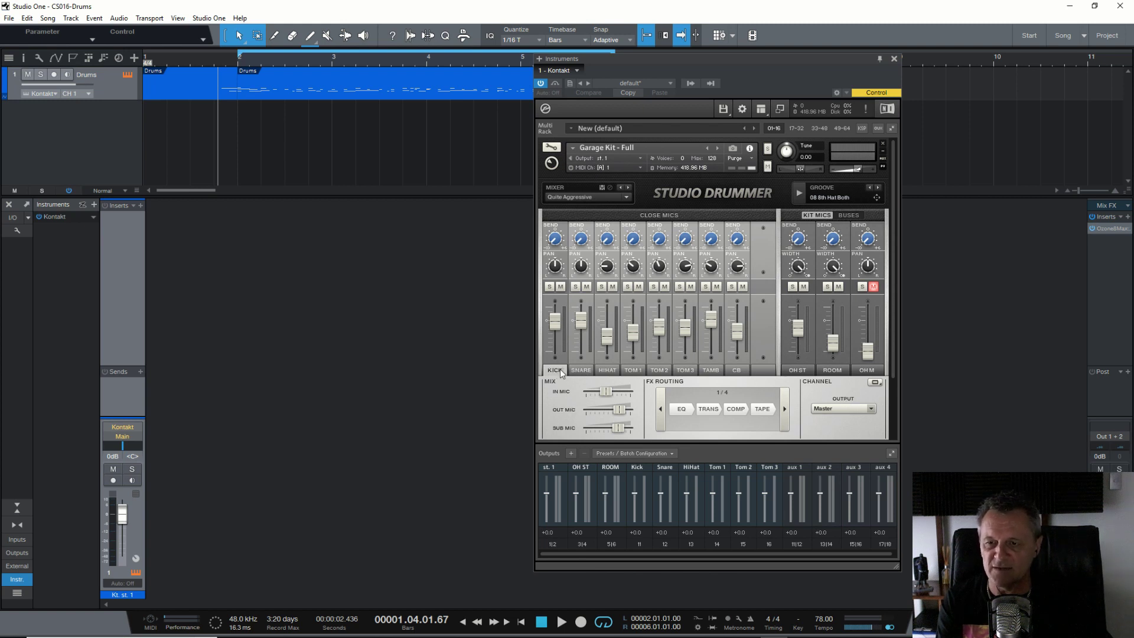
- Route the KICK, SNARE and HIHAT channels to the Kick, Snare and HiHat outputs
click(826, 408)
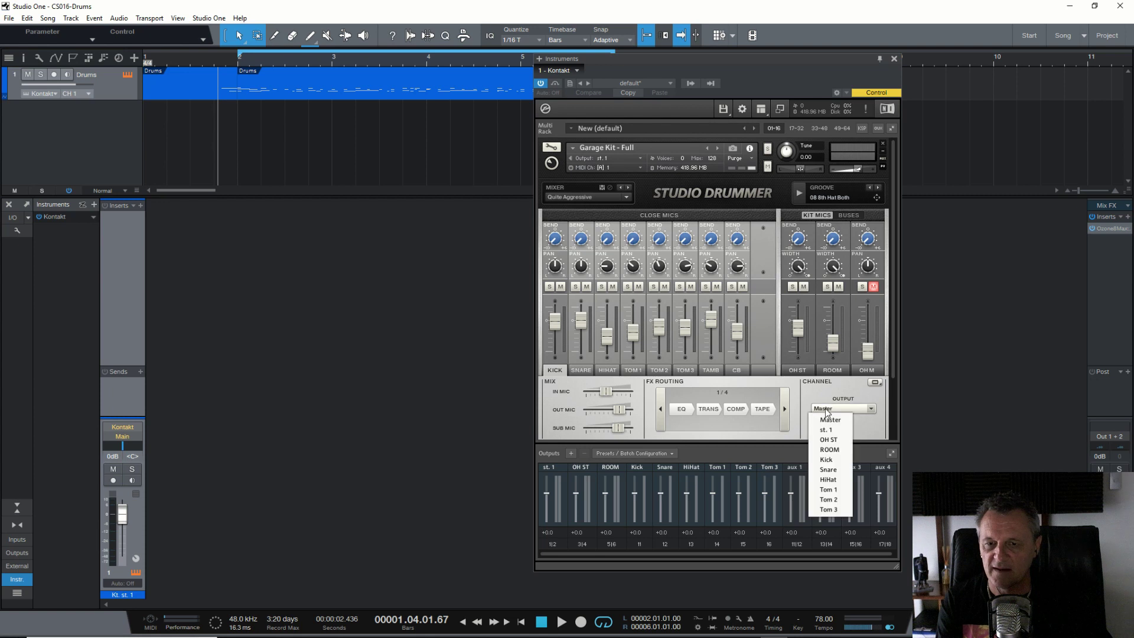
click(827, 460)
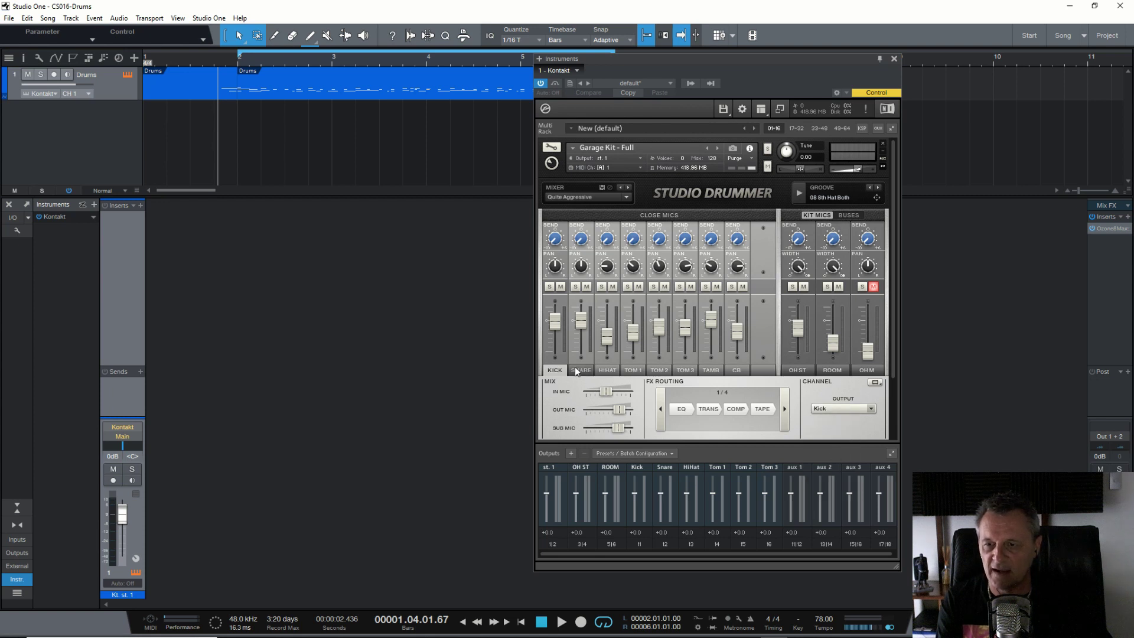
click(580, 370)
click(835, 412)
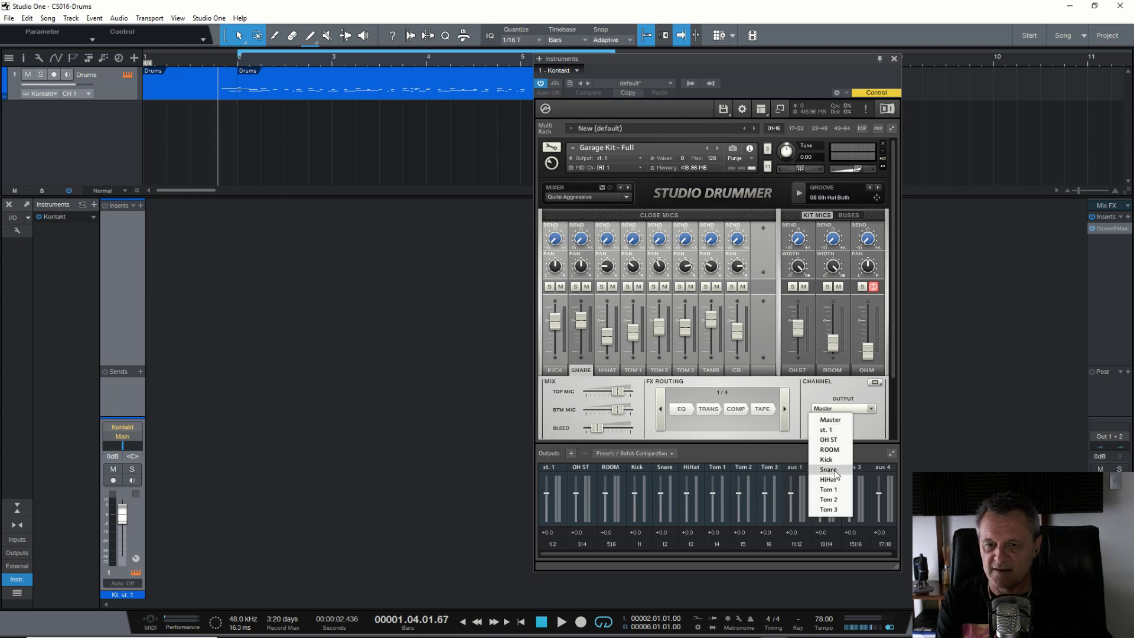
click(835, 472)
click(614, 371)
click(824, 410)
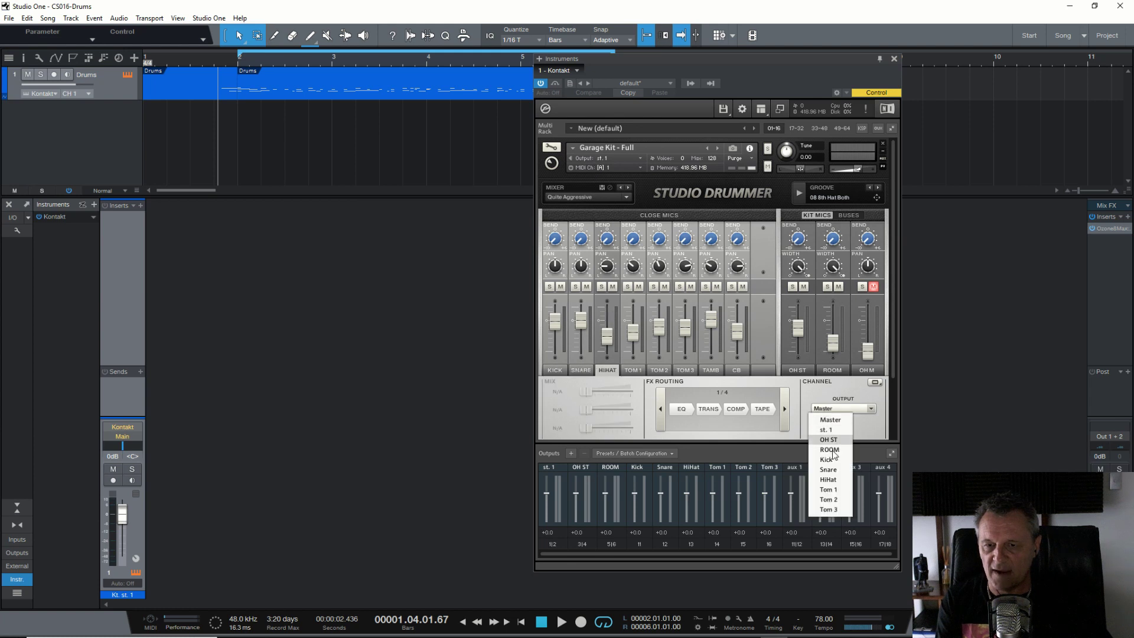
click(831, 479)
- Route TOM 1, TOM 2 and TOM 3 to the Tom 1, Tom 2 and Tom 3 outputs
click(633, 370)
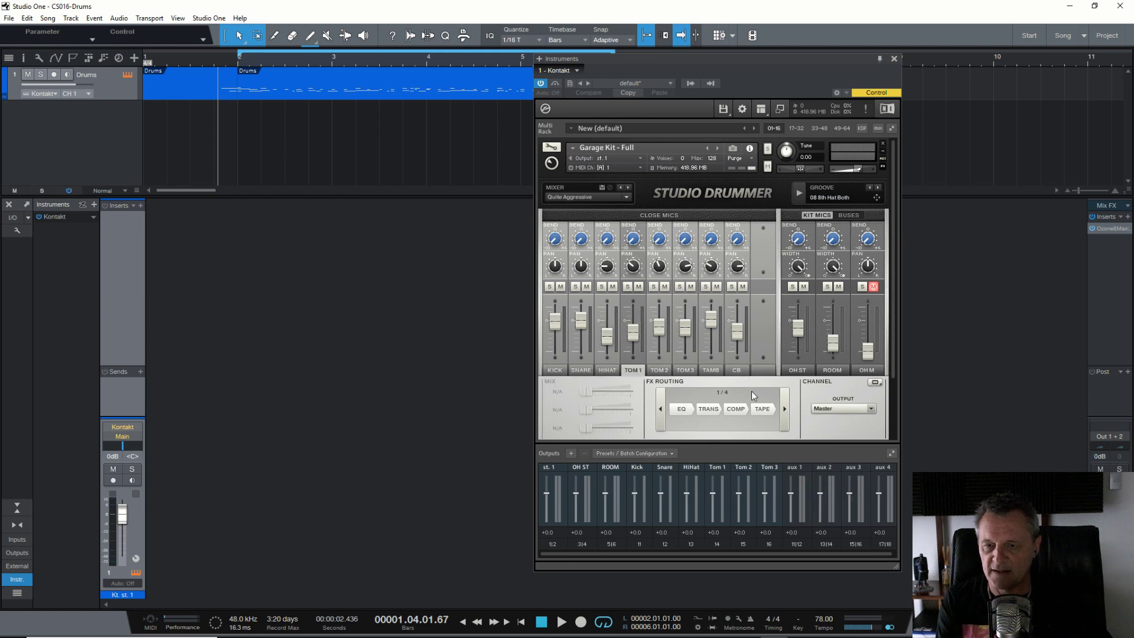
click(836, 410)
click(828, 490)
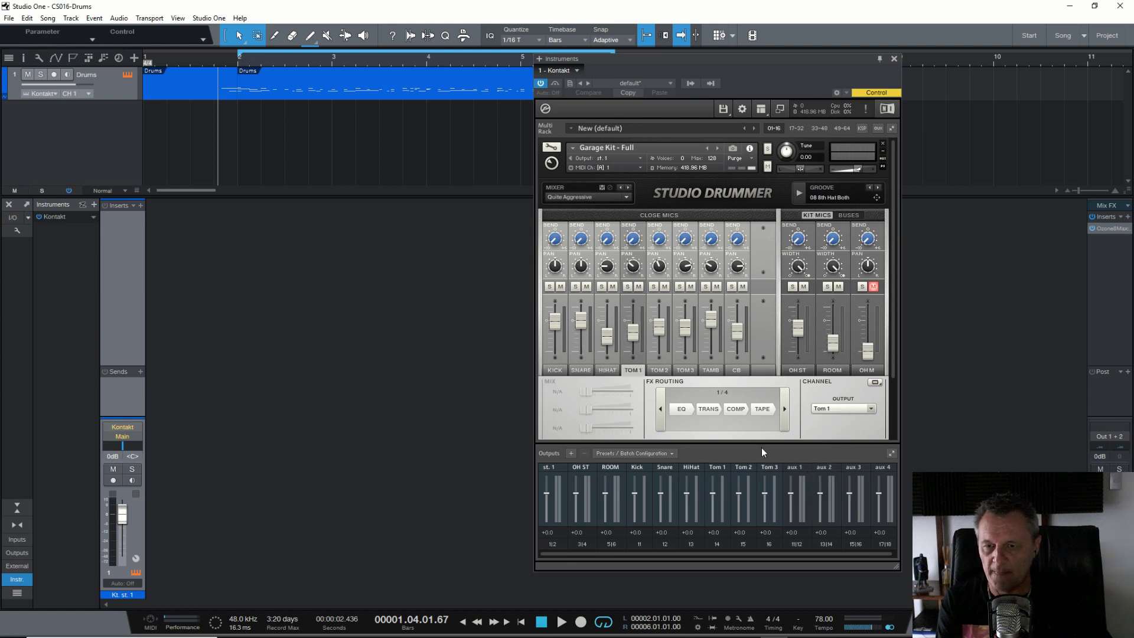
click(659, 370)
click(834, 412)
click(831, 501)
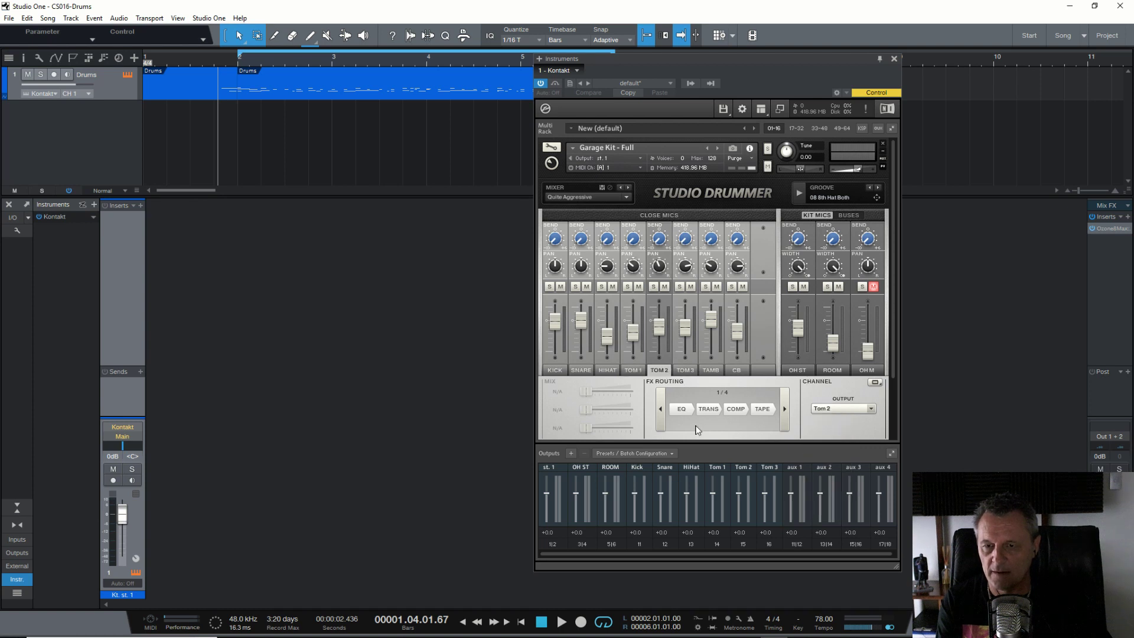
click(687, 371)
click(838, 409)
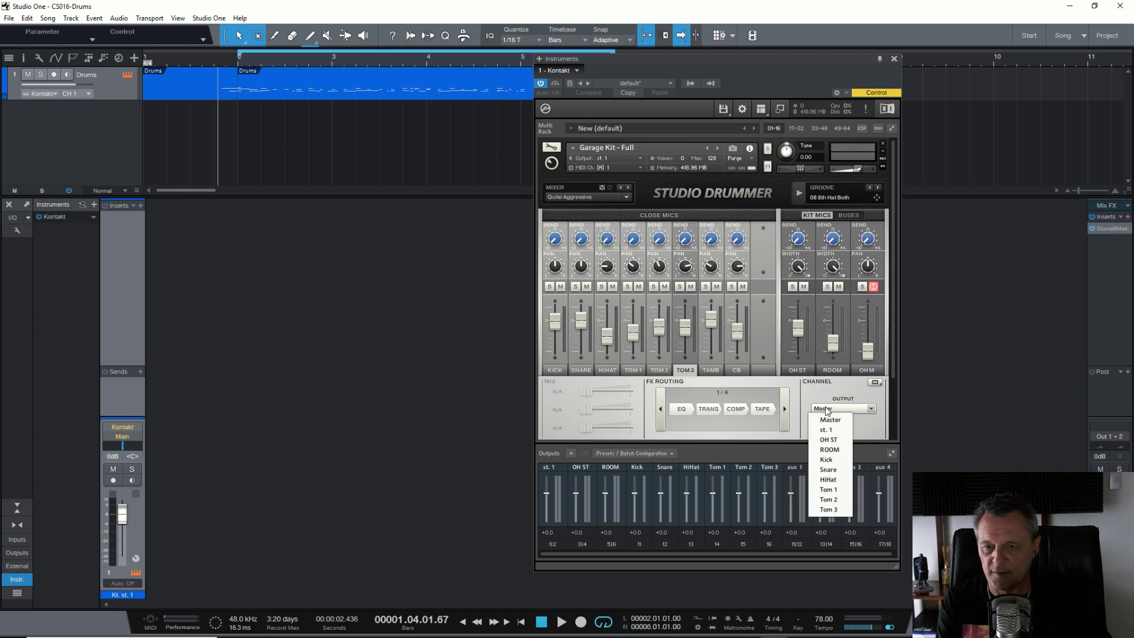
click(833, 508)
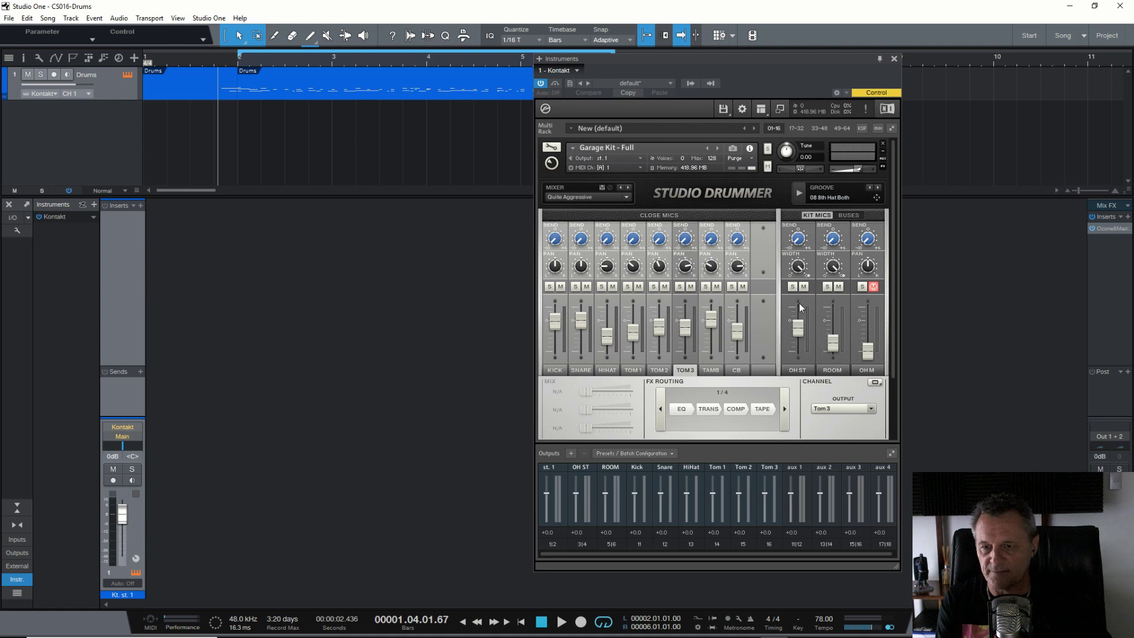
- Route the OH ST and ROOM kit mics to the OH ST and ROOM outputs
click(806, 372)
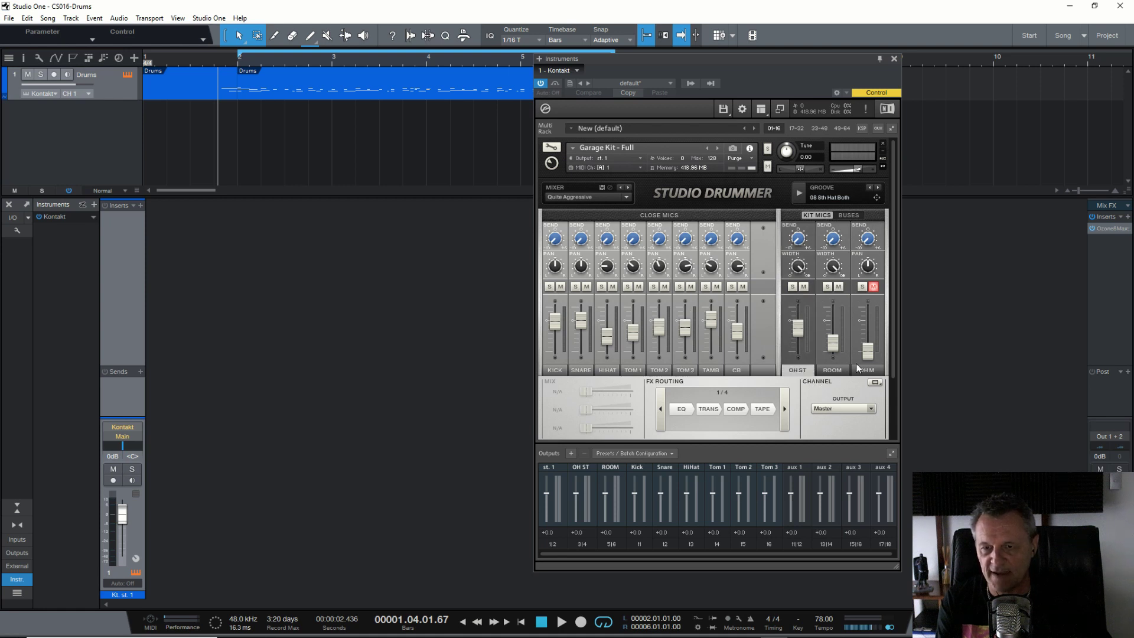
click(832, 408)
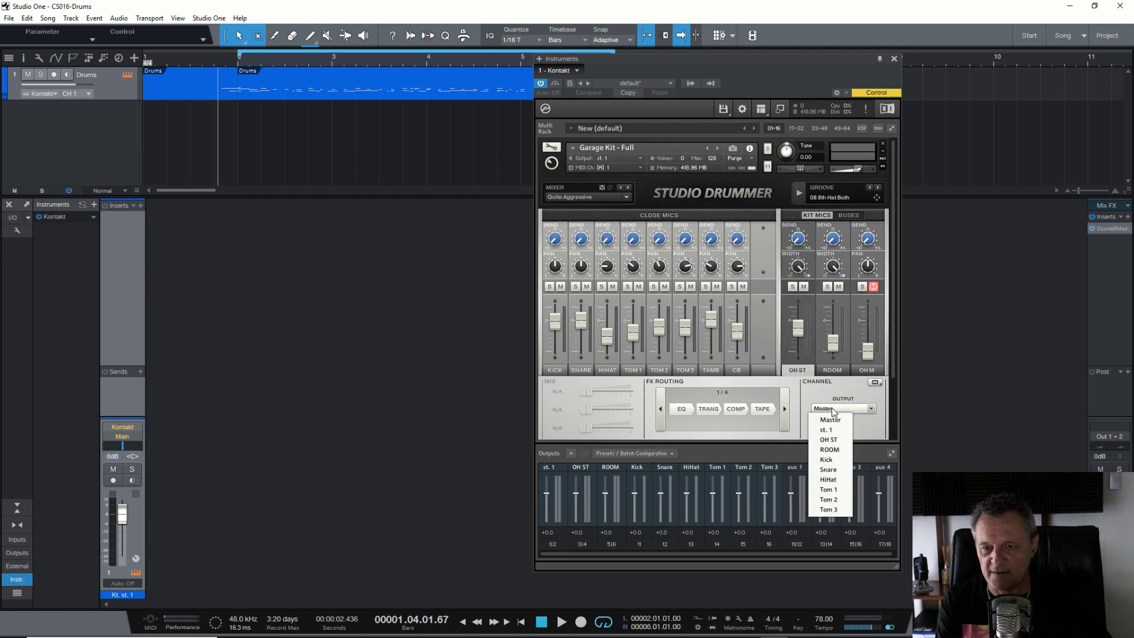
click(828, 439)
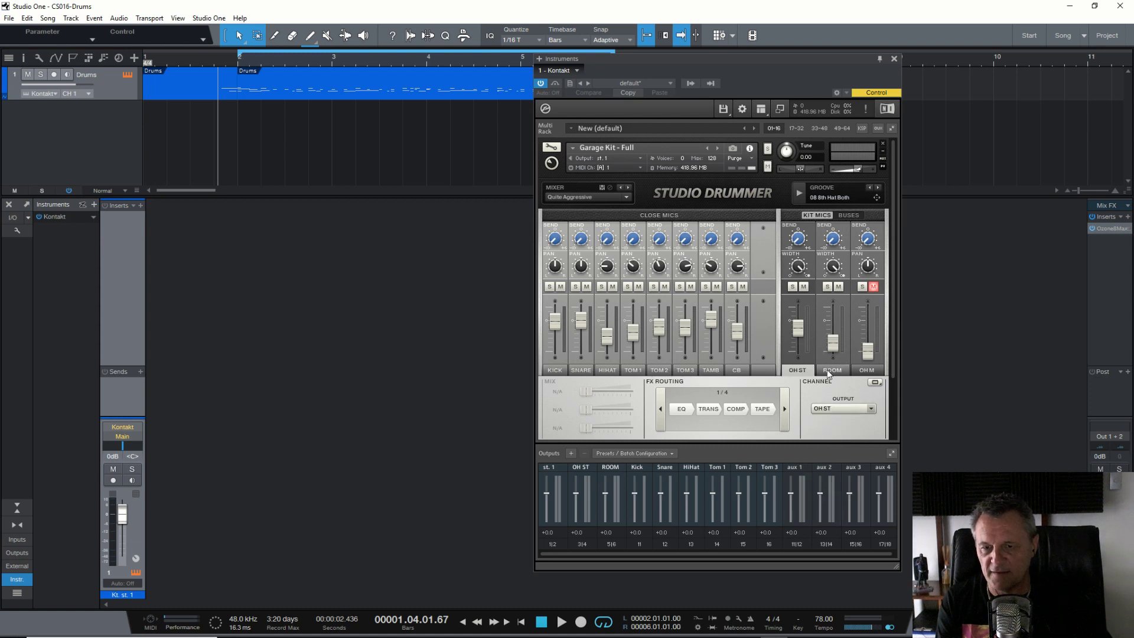
click(830, 372)
click(824, 406)
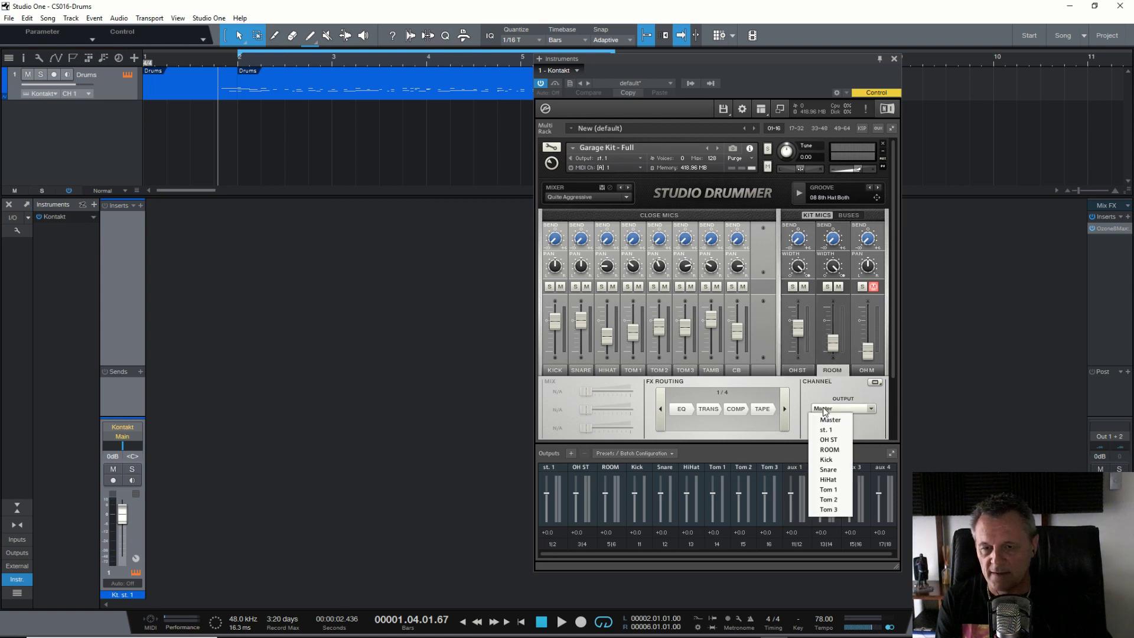
click(830, 449)
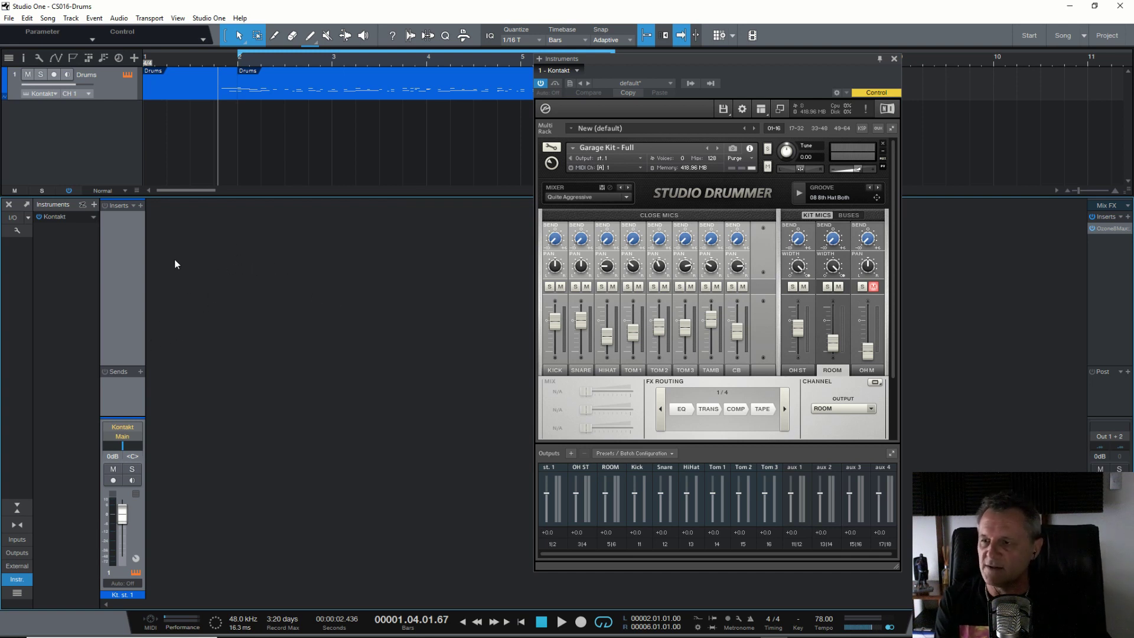
- Expand Kontakt's outputs and enable Kt. aux 1, aux 2 and unassigned outputs [1]–[6] as mixer channels
right_click(90, 217)
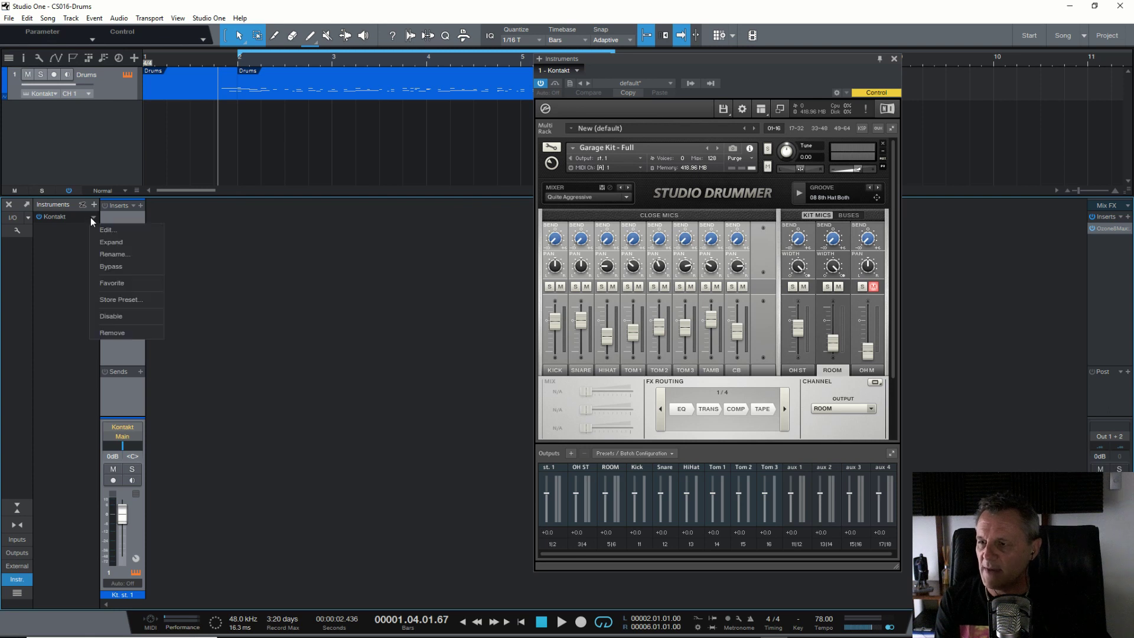
click(110, 242)
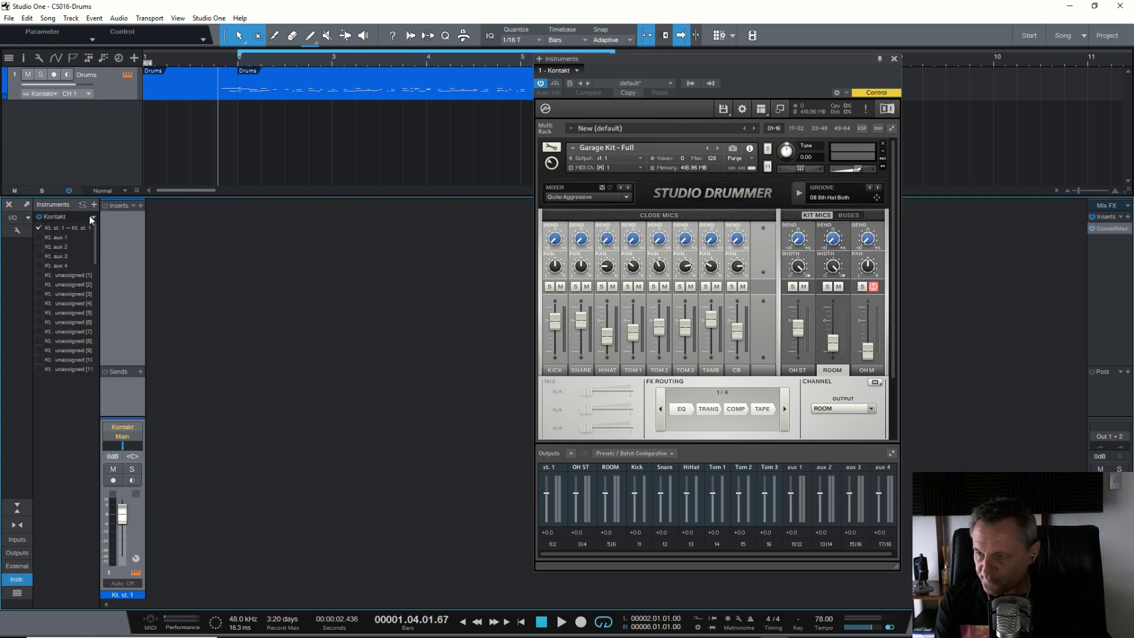
click(39, 237)
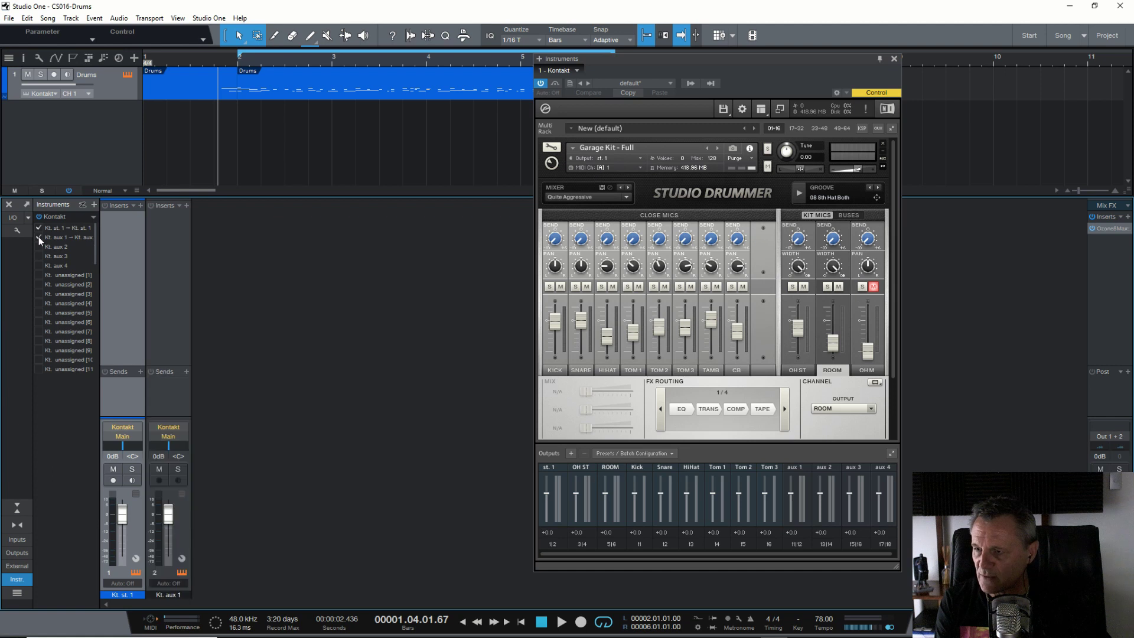
click(39, 246)
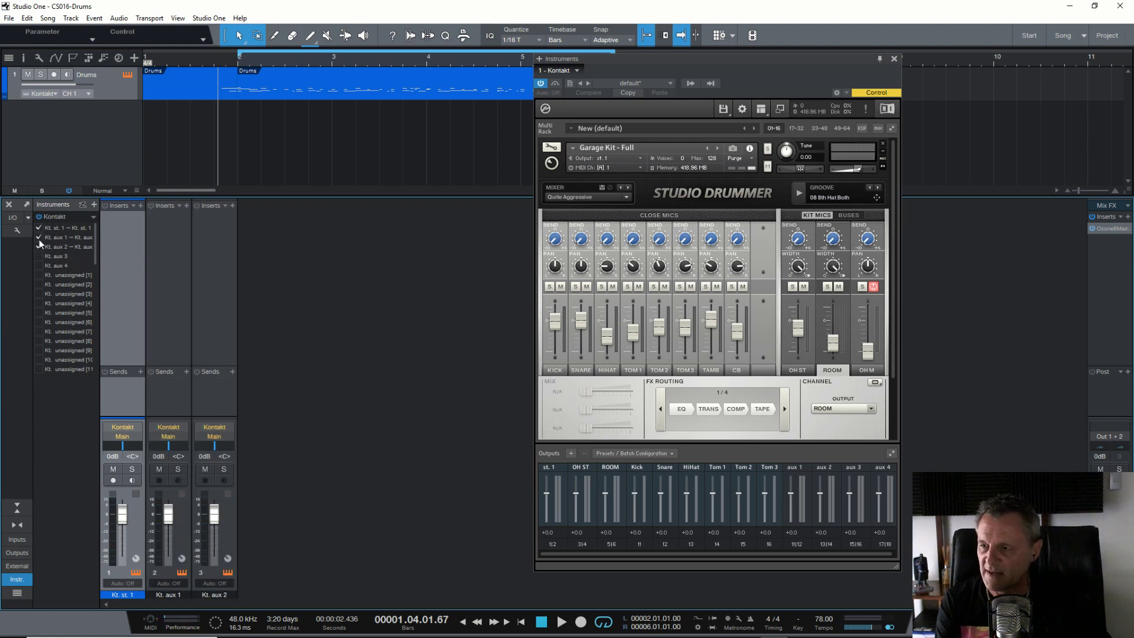
click(40, 275)
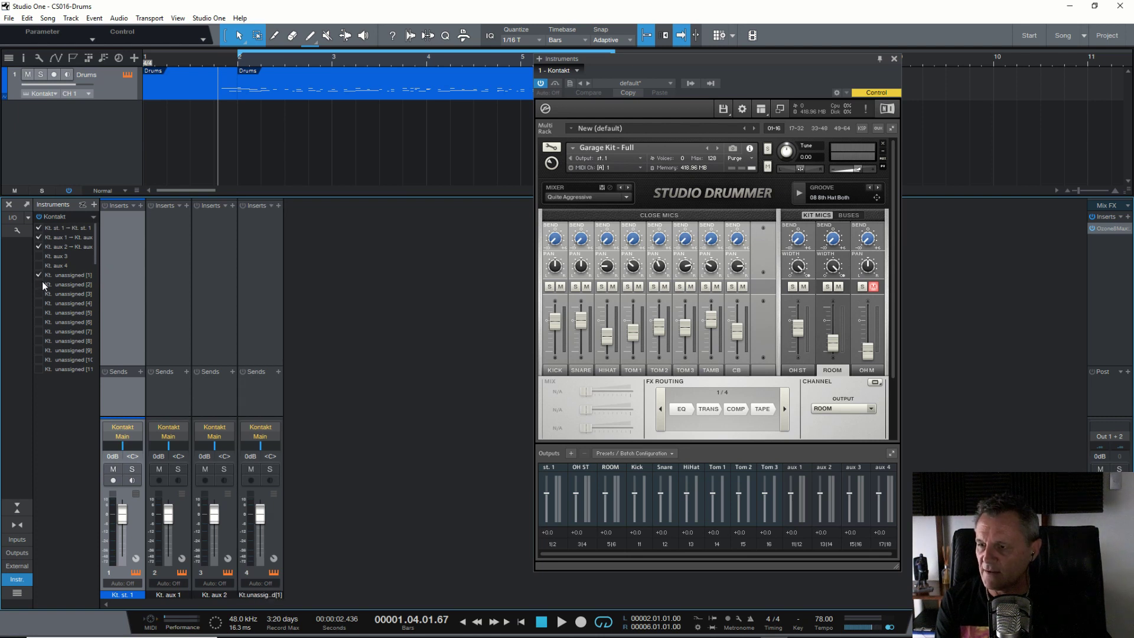
click(40, 284)
click(38, 294)
click(39, 303)
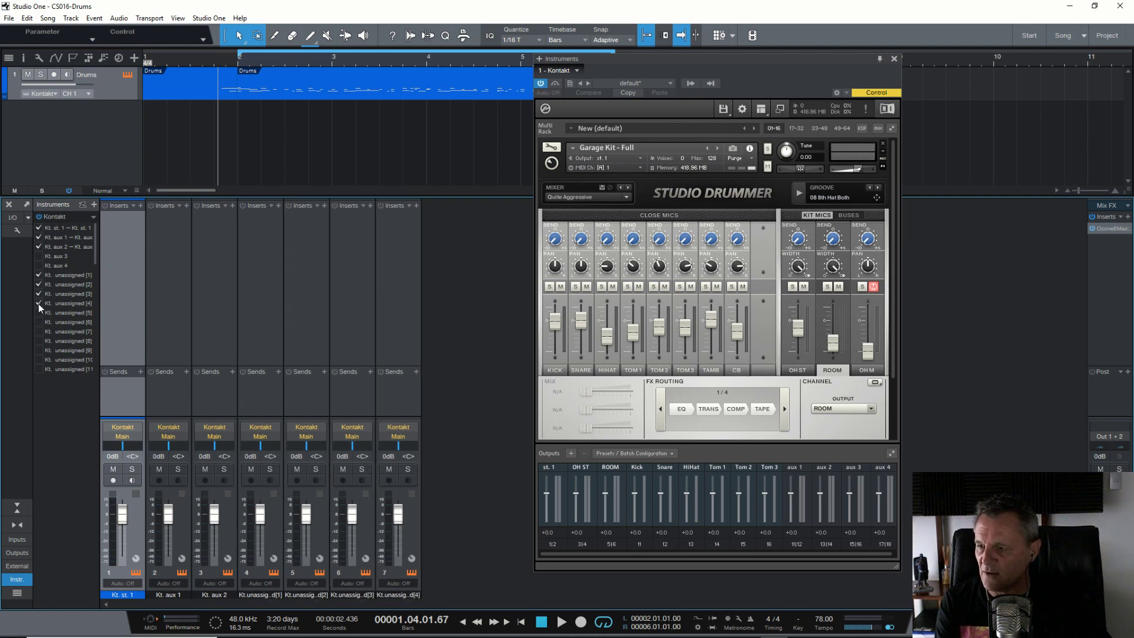
click(39, 313)
click(40, 322)
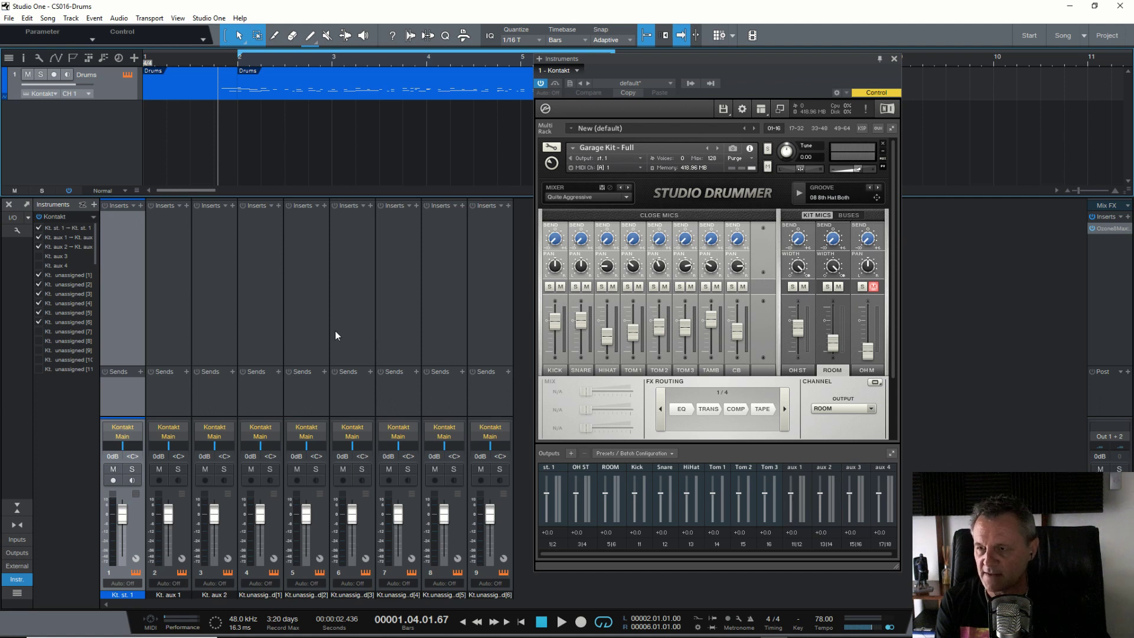
key(space)
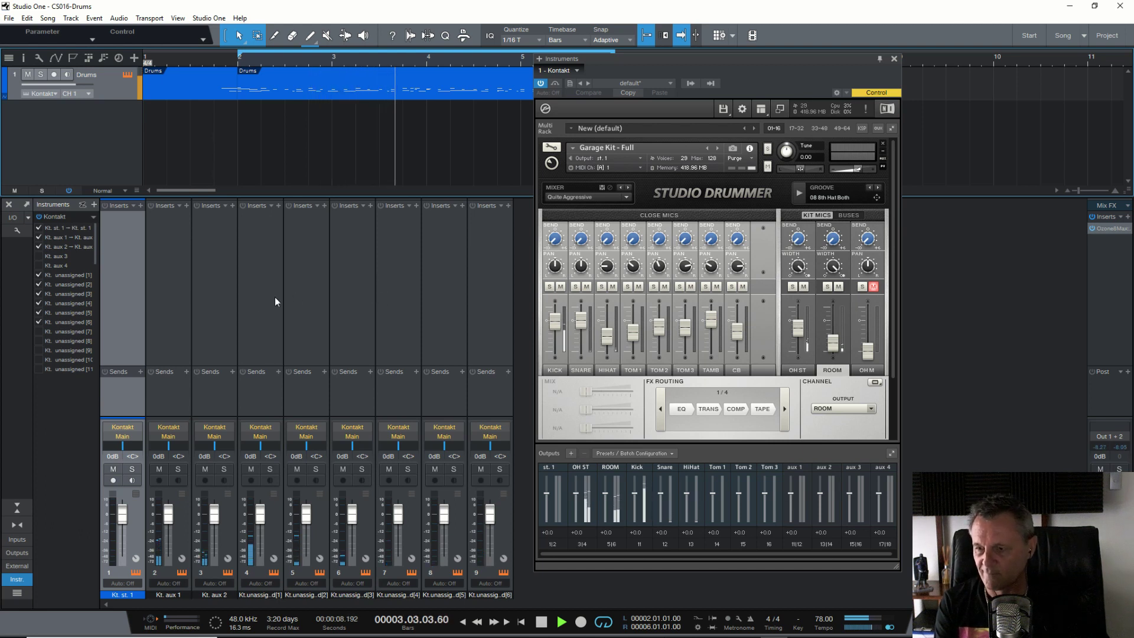
key(space)
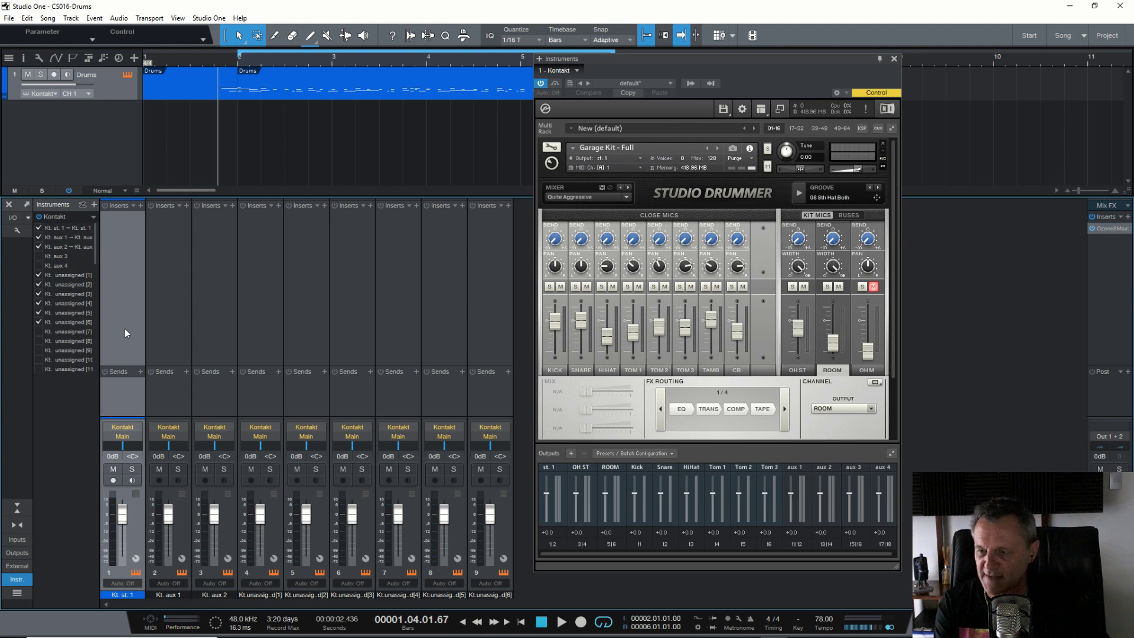
key(space)
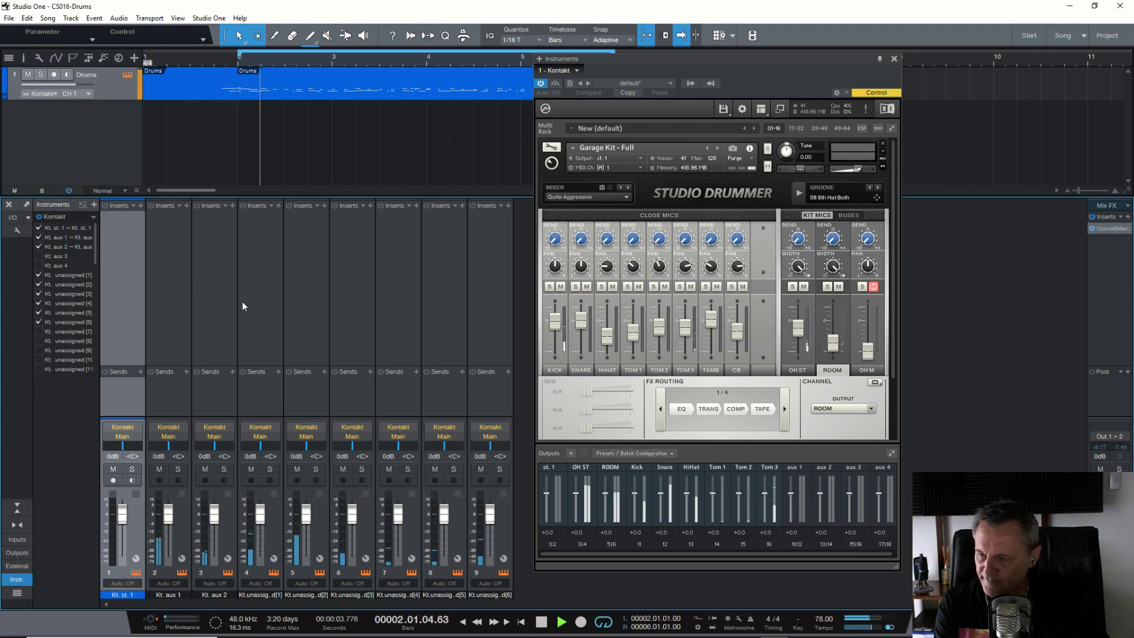
key(space)
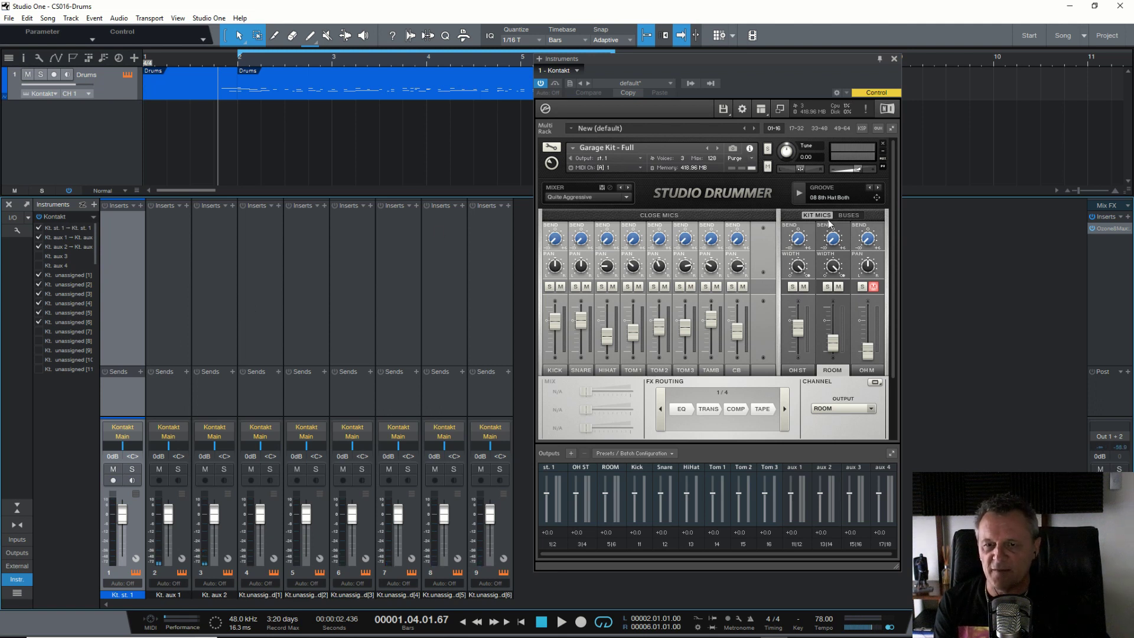
- Unmute Studio Drummer's Reverb bus on the BUSES page, then play and stop to hear it
click(846, 215)
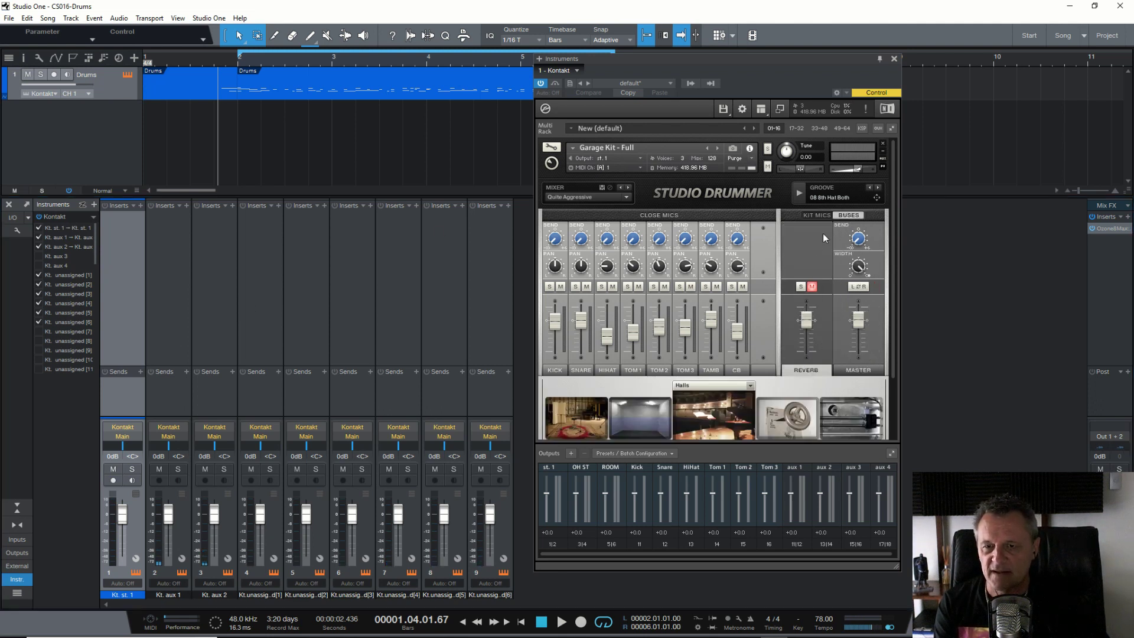
click(811, 287)
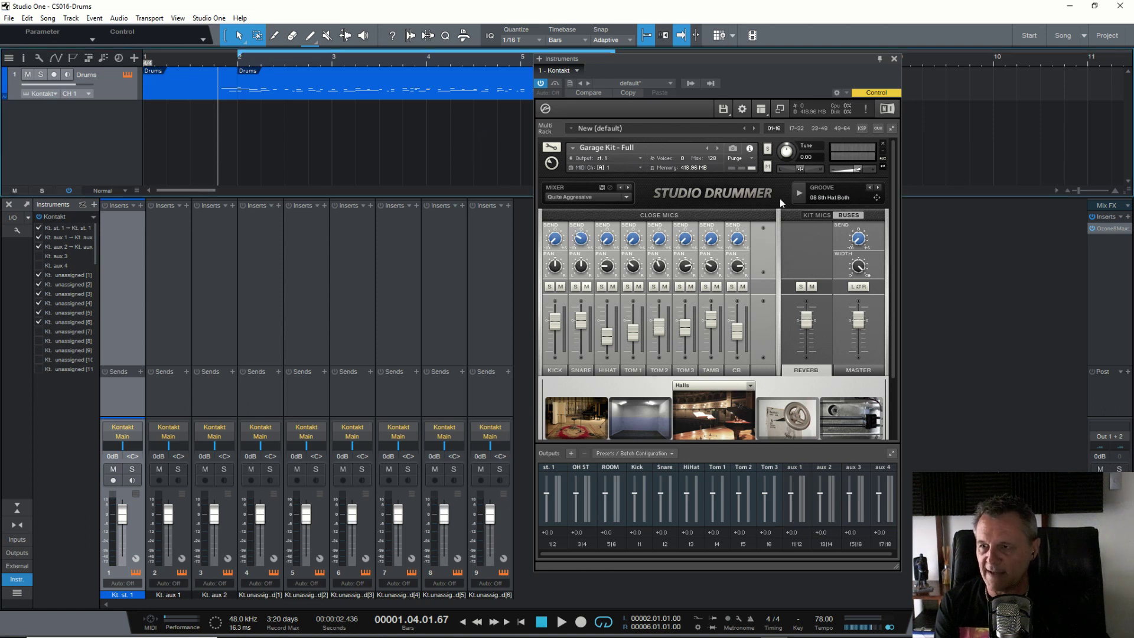
key(space)
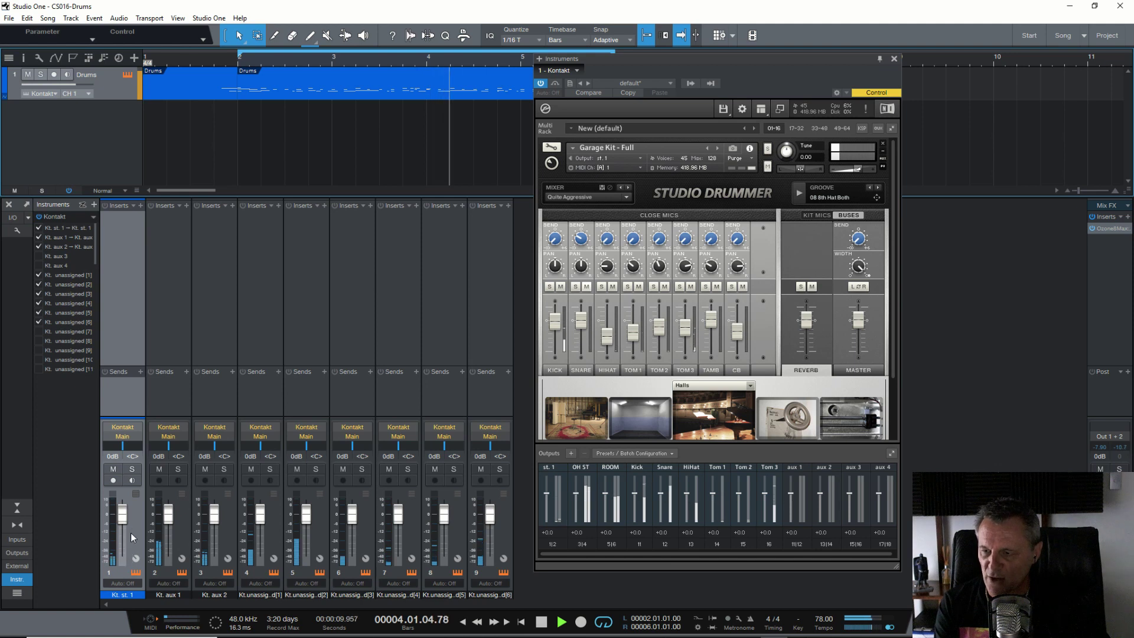
key(space)
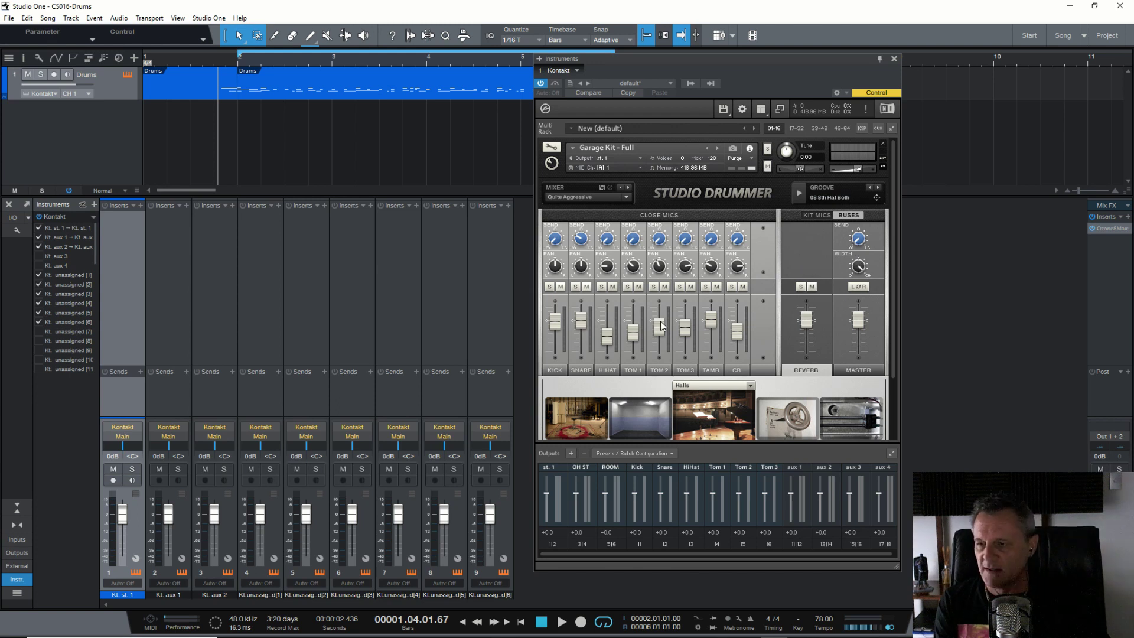
- Select the first mixer channel's current name so it can be renamed Reverb
double_click(124, 595)
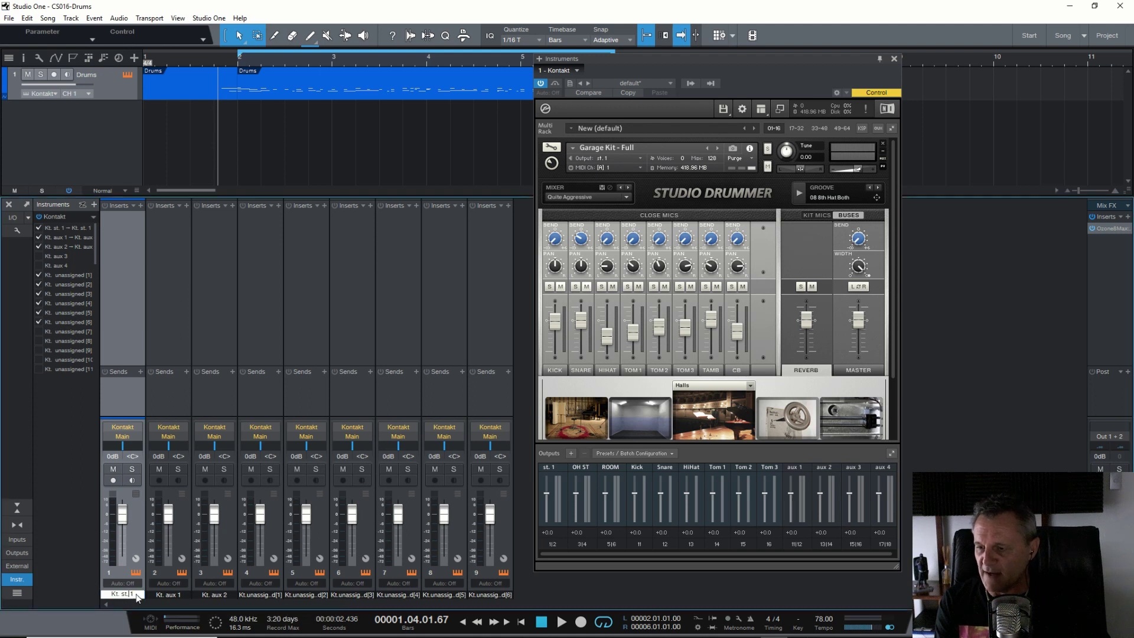
drag(137, 598, 102, 599)
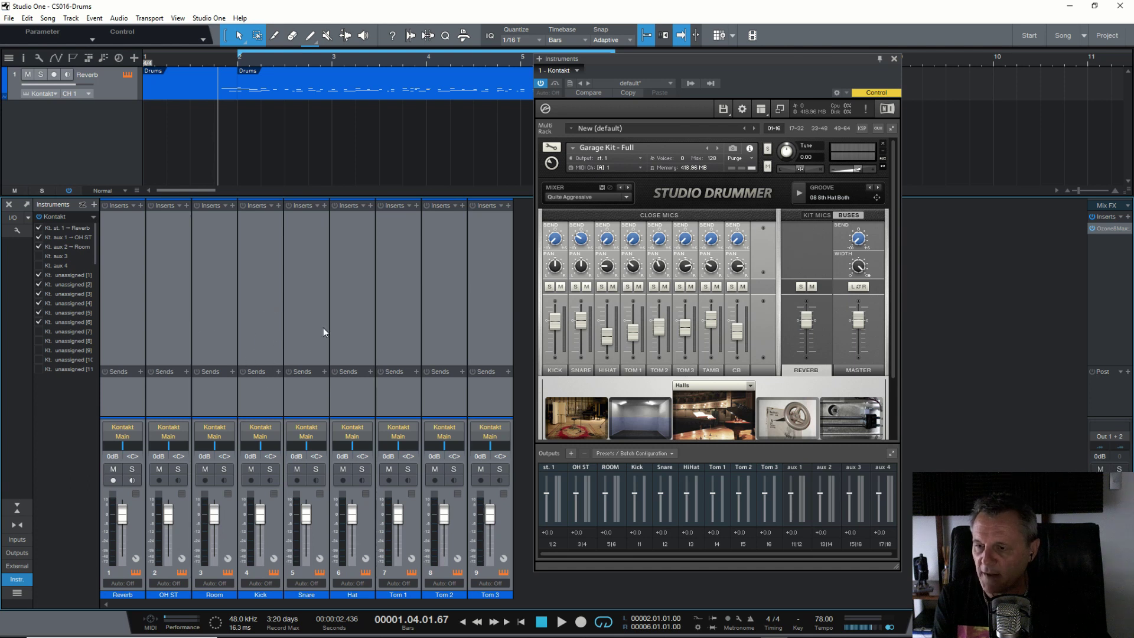
- Play the kit through the named channels, rebalance the SNARE fader and nudge HIHAT up slightly
click(272, 294)
key(space)
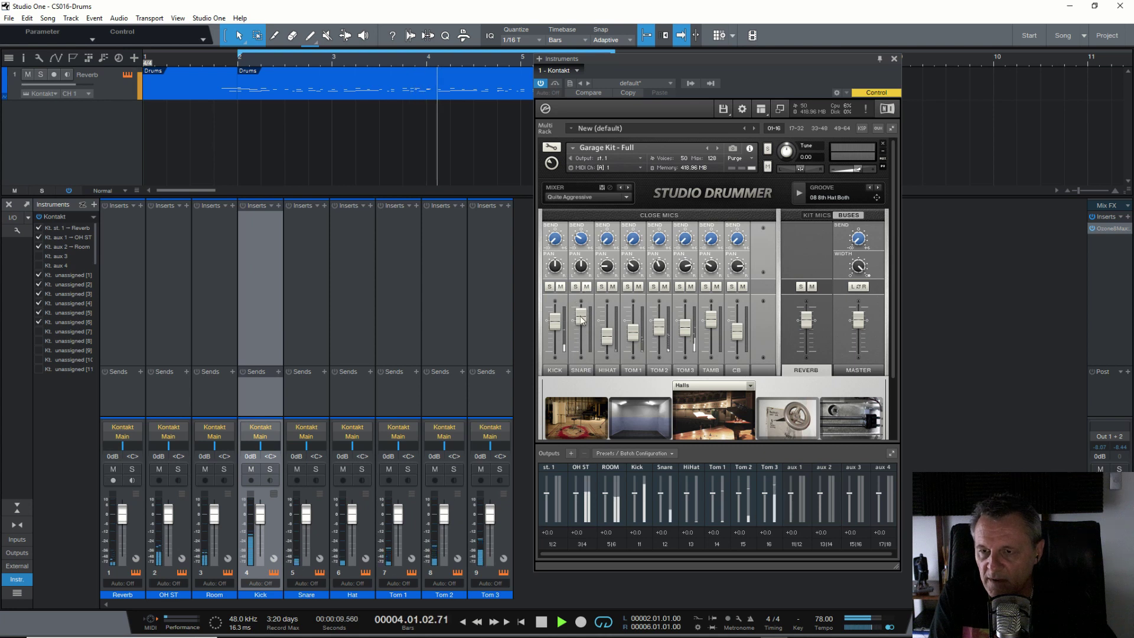
mouse_move(580, 322)
mouse_down()
mouse_move(582, 393)
mouse_move(586, 289)
mouse_move(579, 335)
mouse_up()
key(space)
click(582, 369)
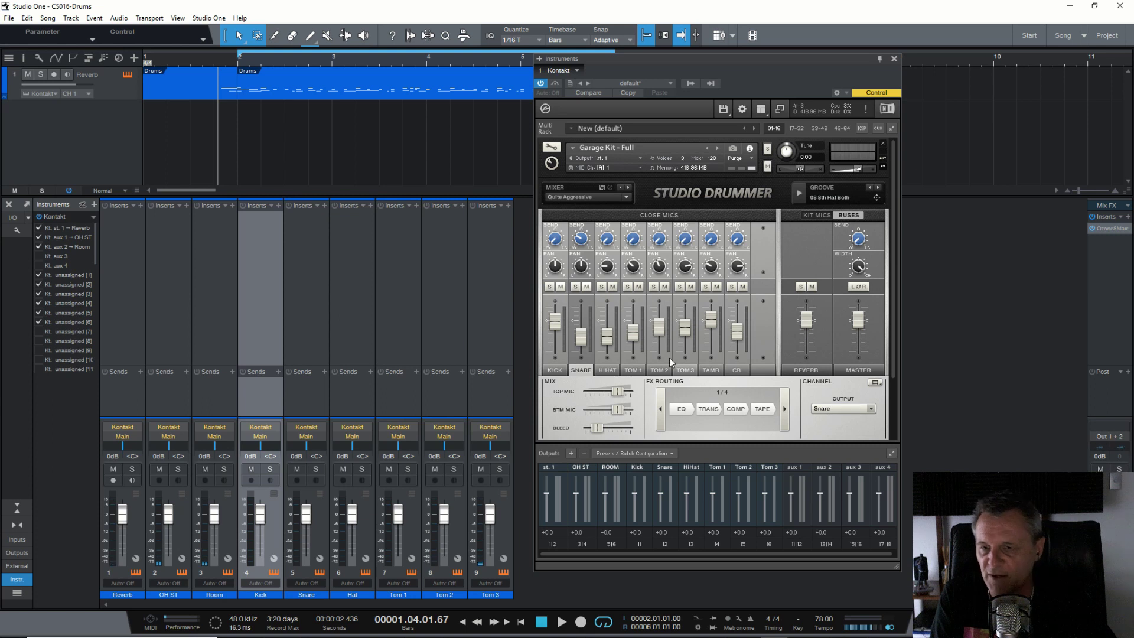
drag(581, 337, 577, 312)
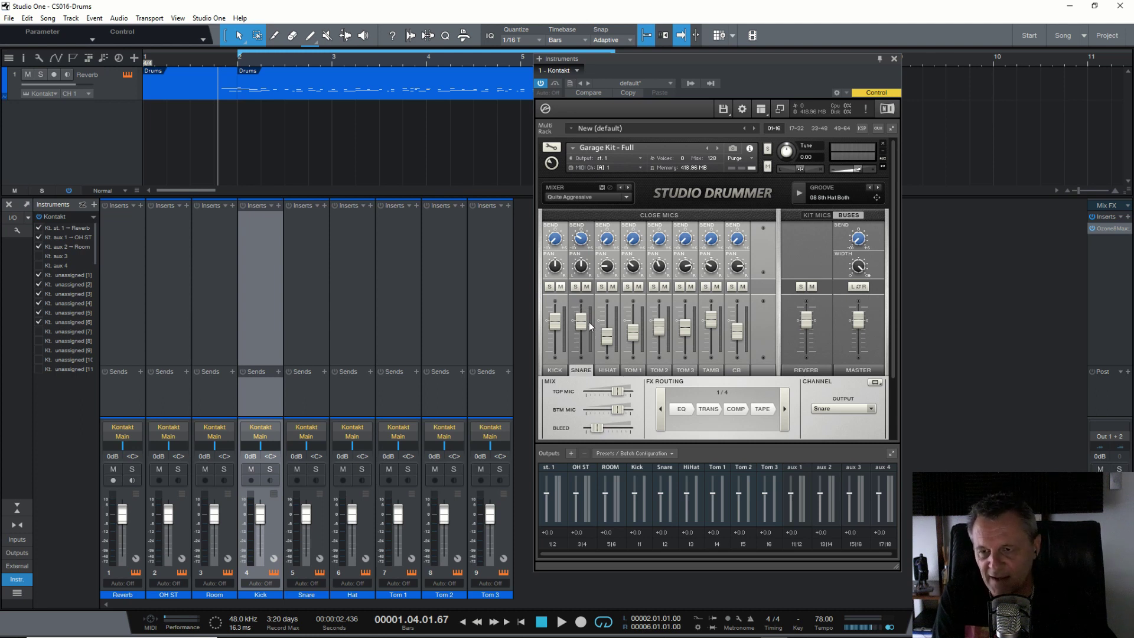
drag(606, 336, 612, 317)
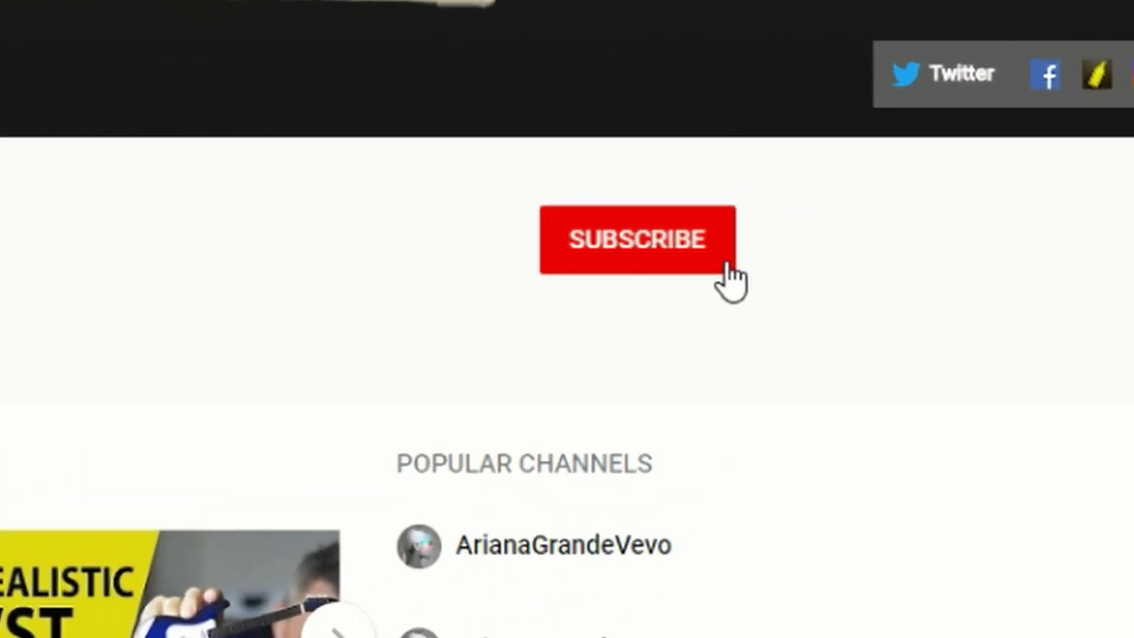
- Subscribe to the tutorial channel with its red SUBSCRIBE button
click(723, 261)
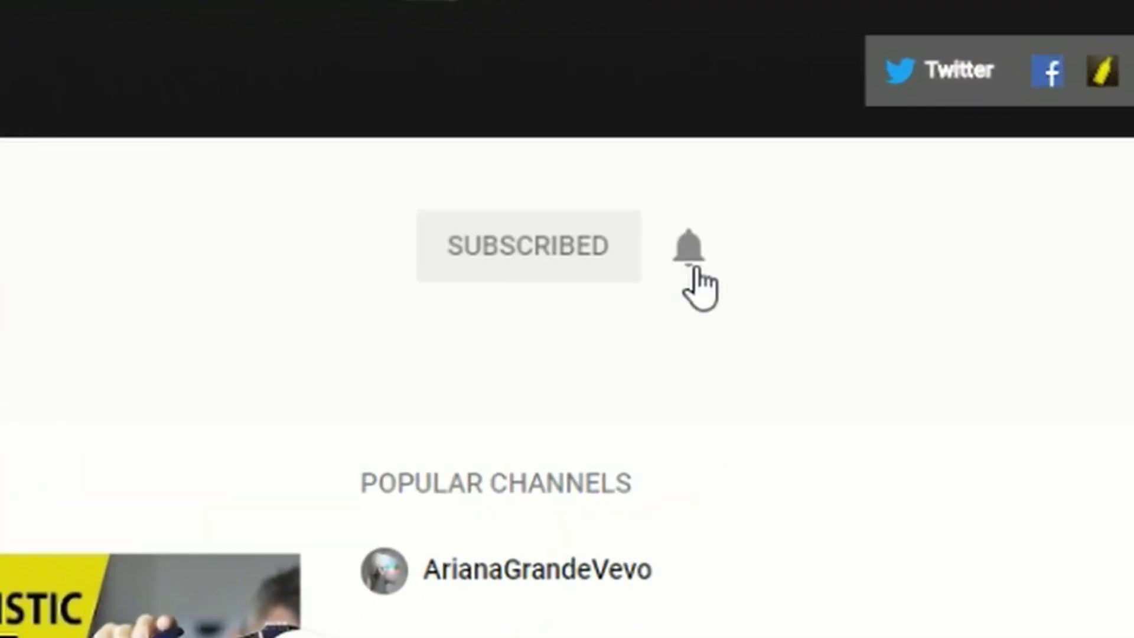